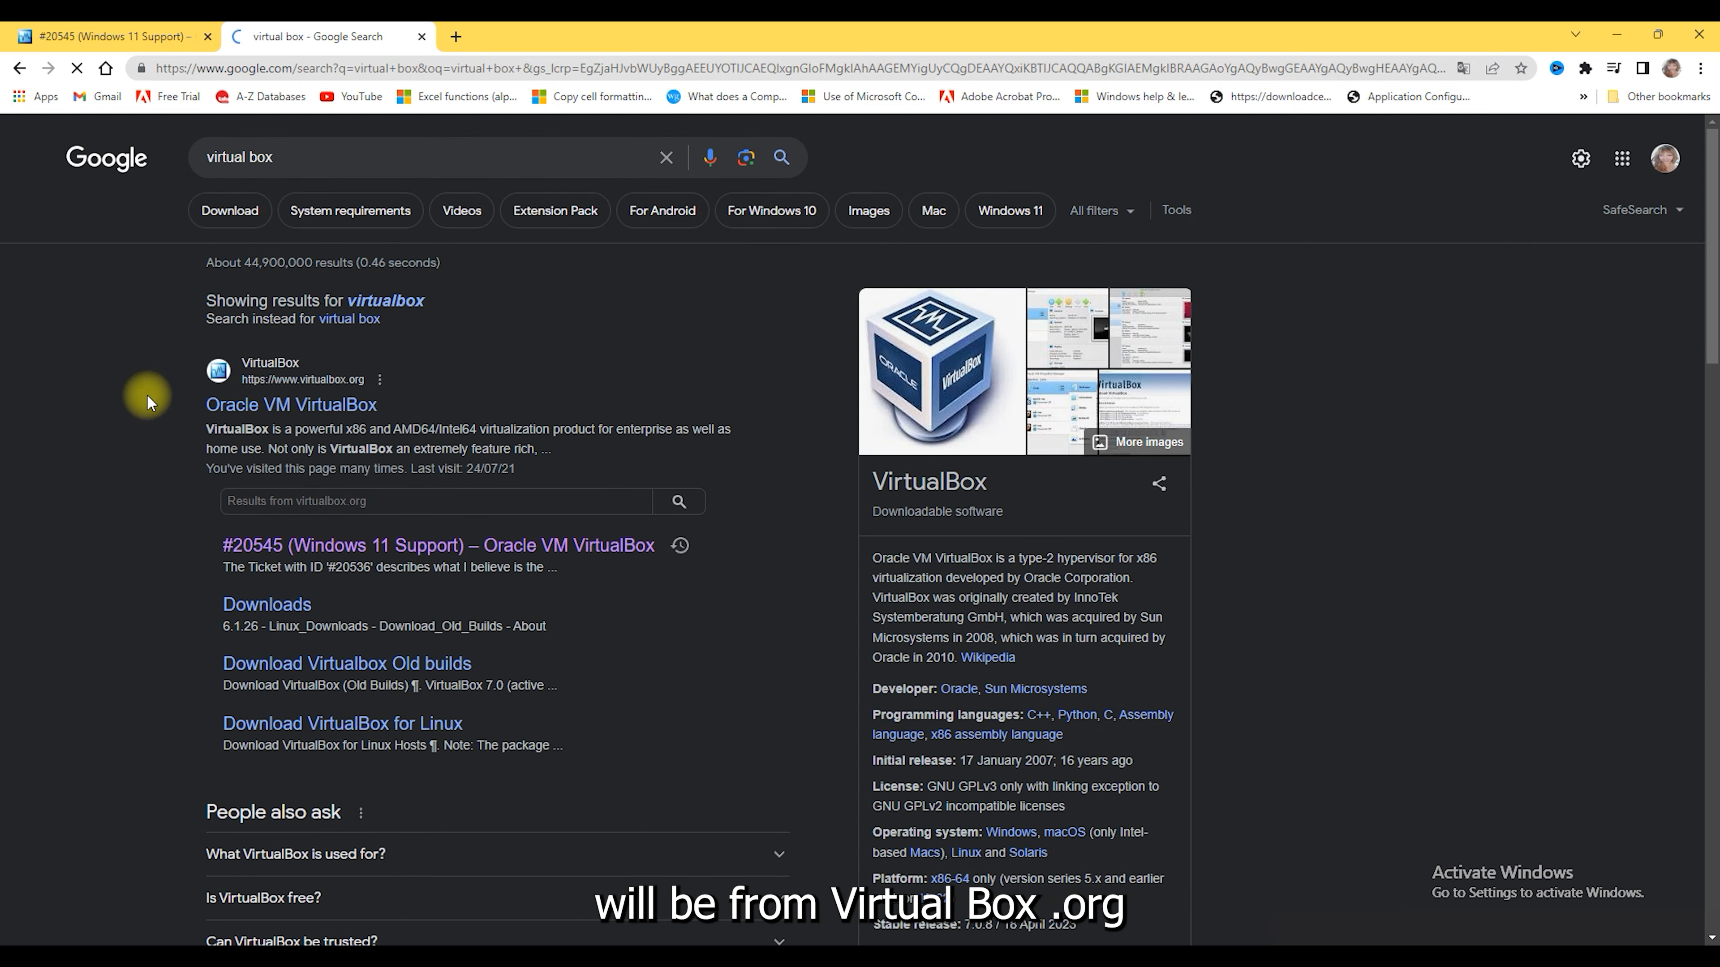
Step: Download the VirtualBox 7.0.8 installer for Windows hosts from the virtualbox.org downloads page
{"action": "left_click", "coordinate": [264, 407]}
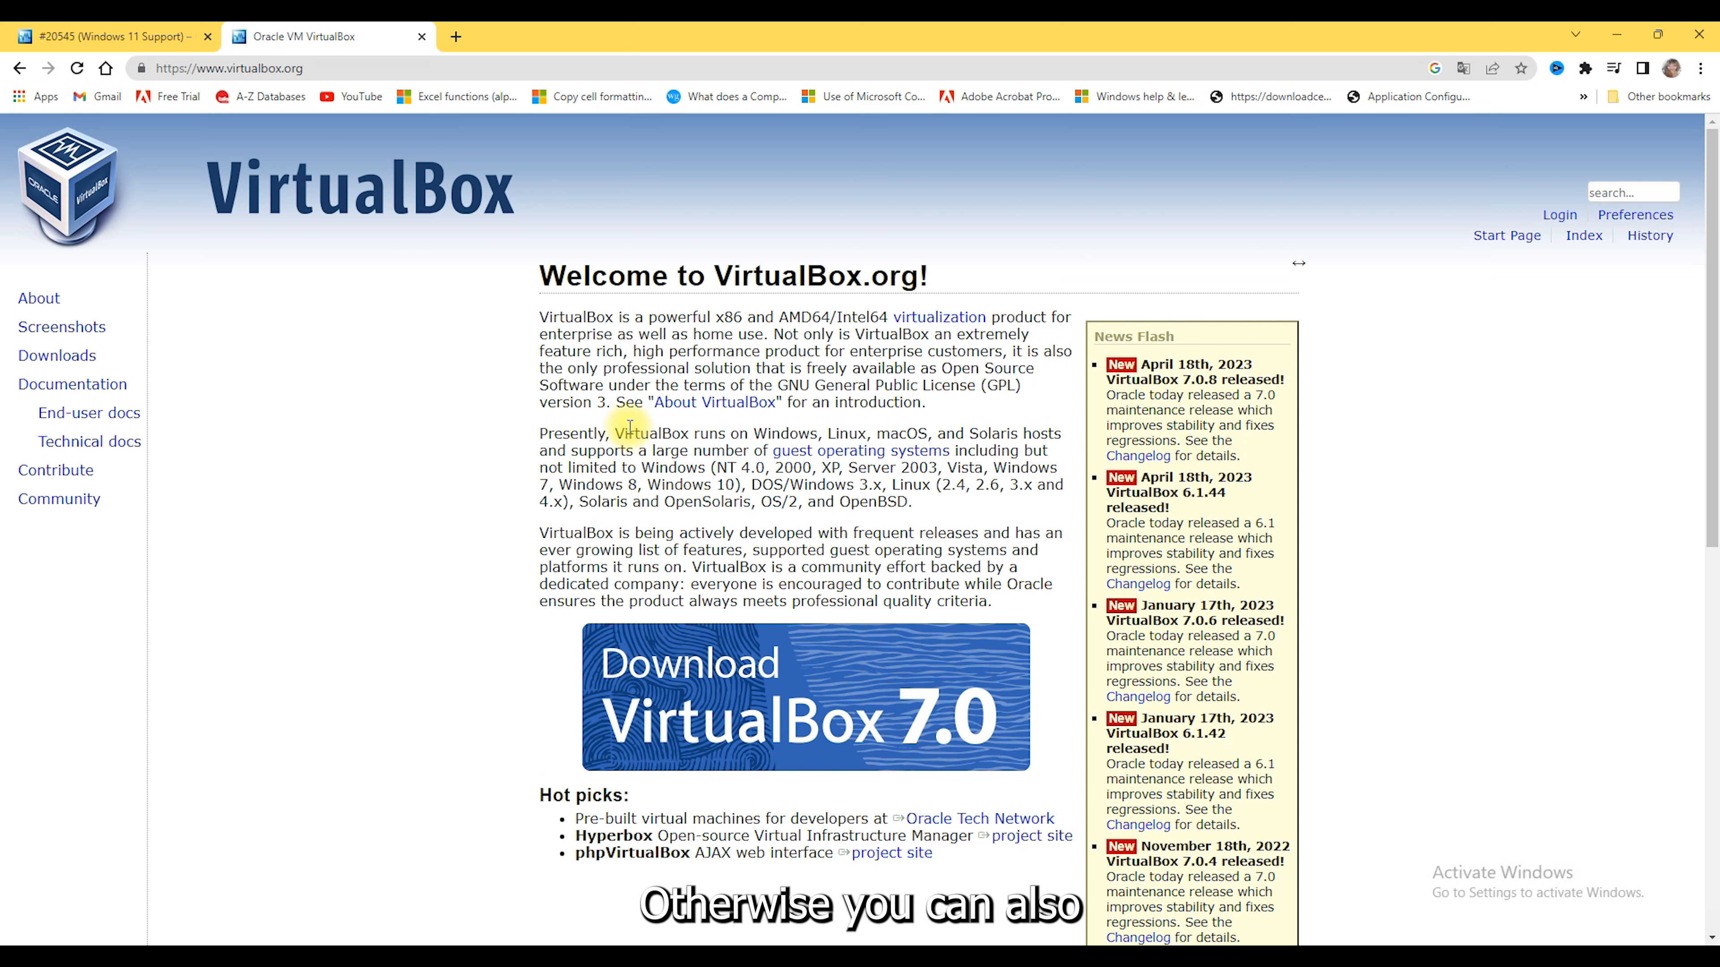
{"action": "double_click", "coordinate": [56, 332]}
{"action": "double_click", "coordinate": [30, 355]}
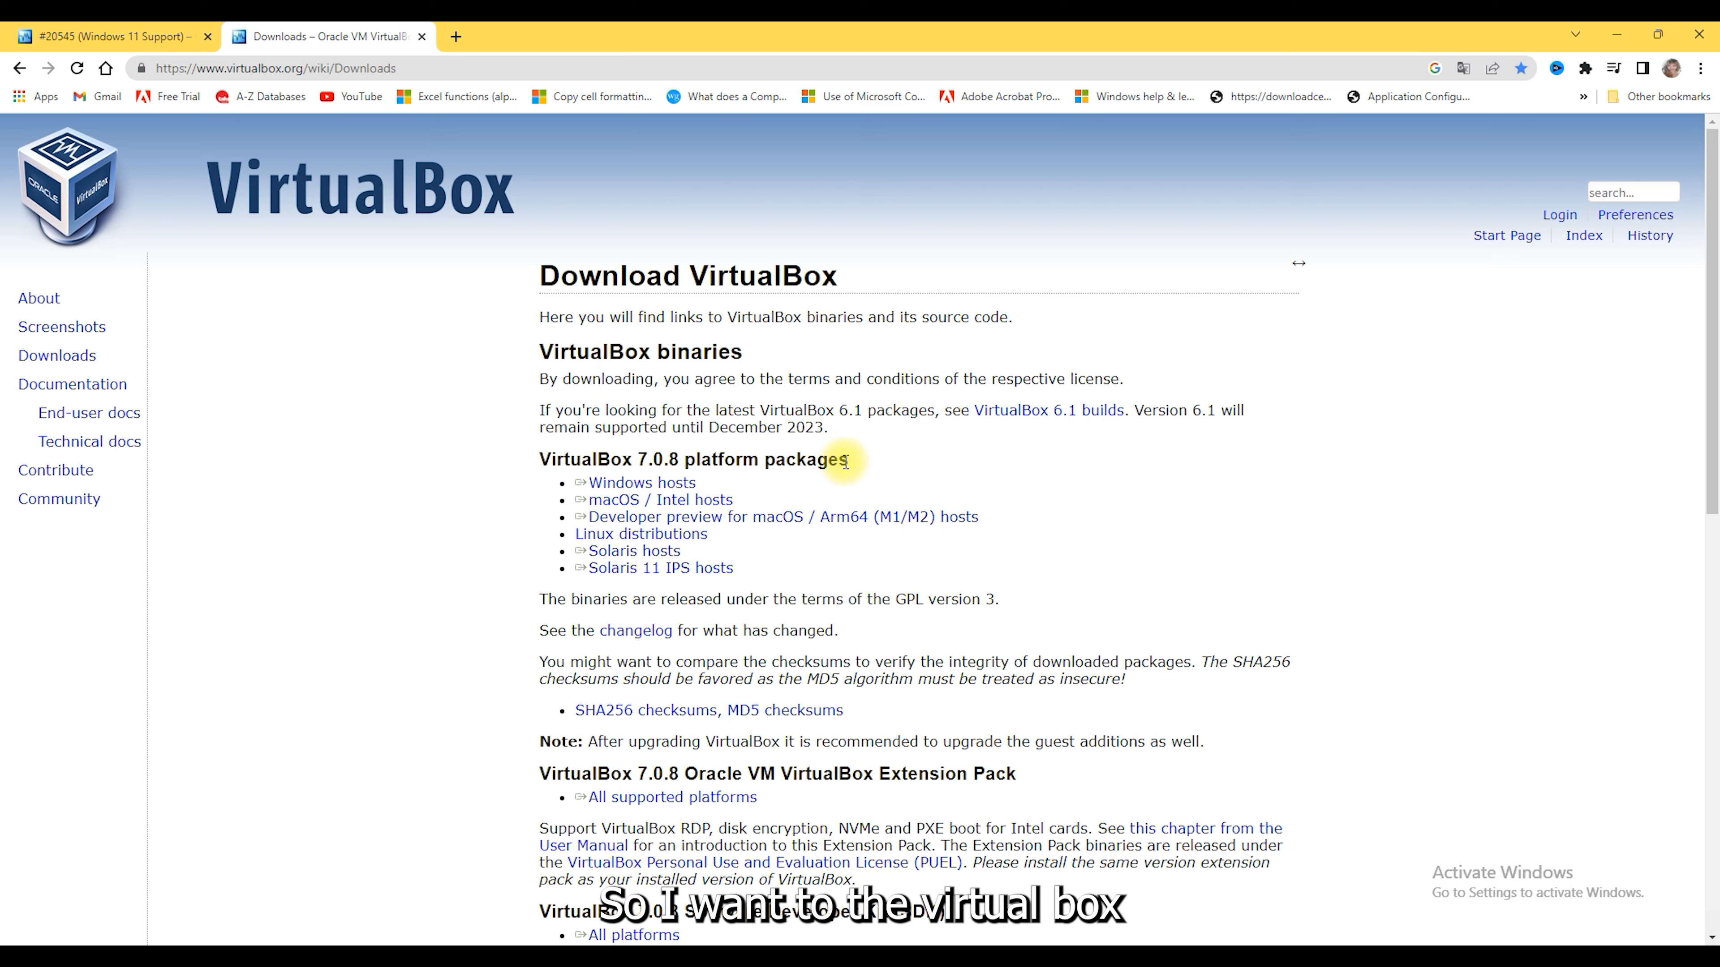
{"action": "triple_click", "coordinate": [698, 483]}
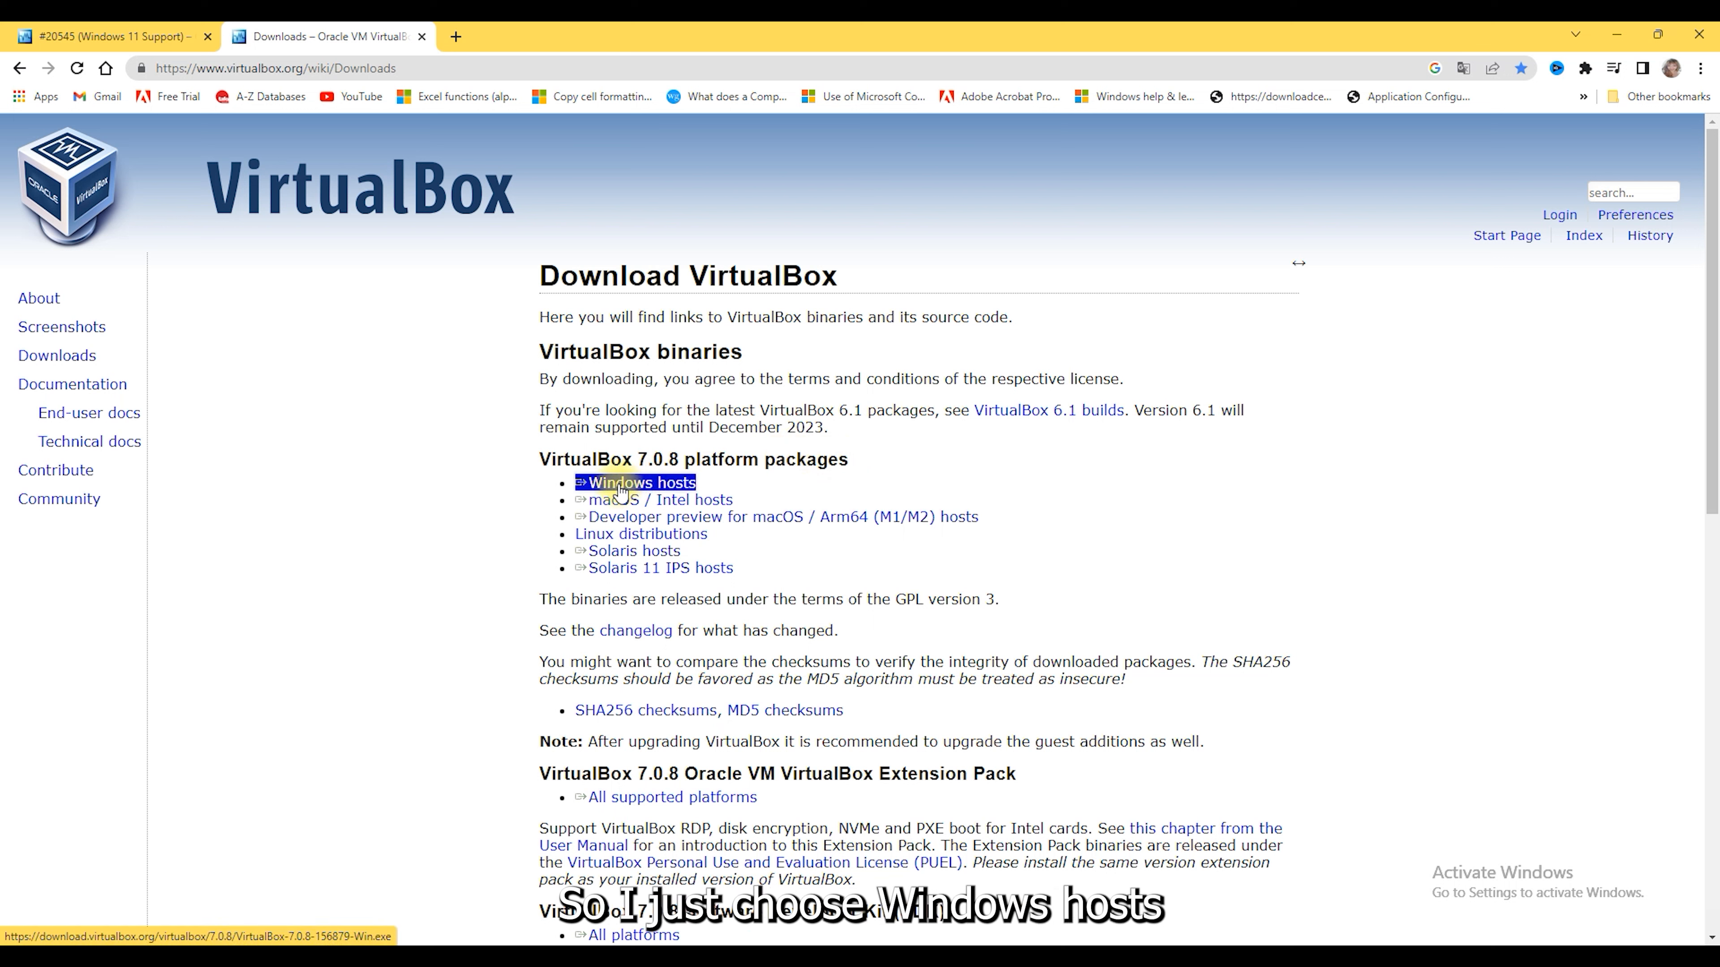
{"action": "left_click", "coordinate": [620, 491]}
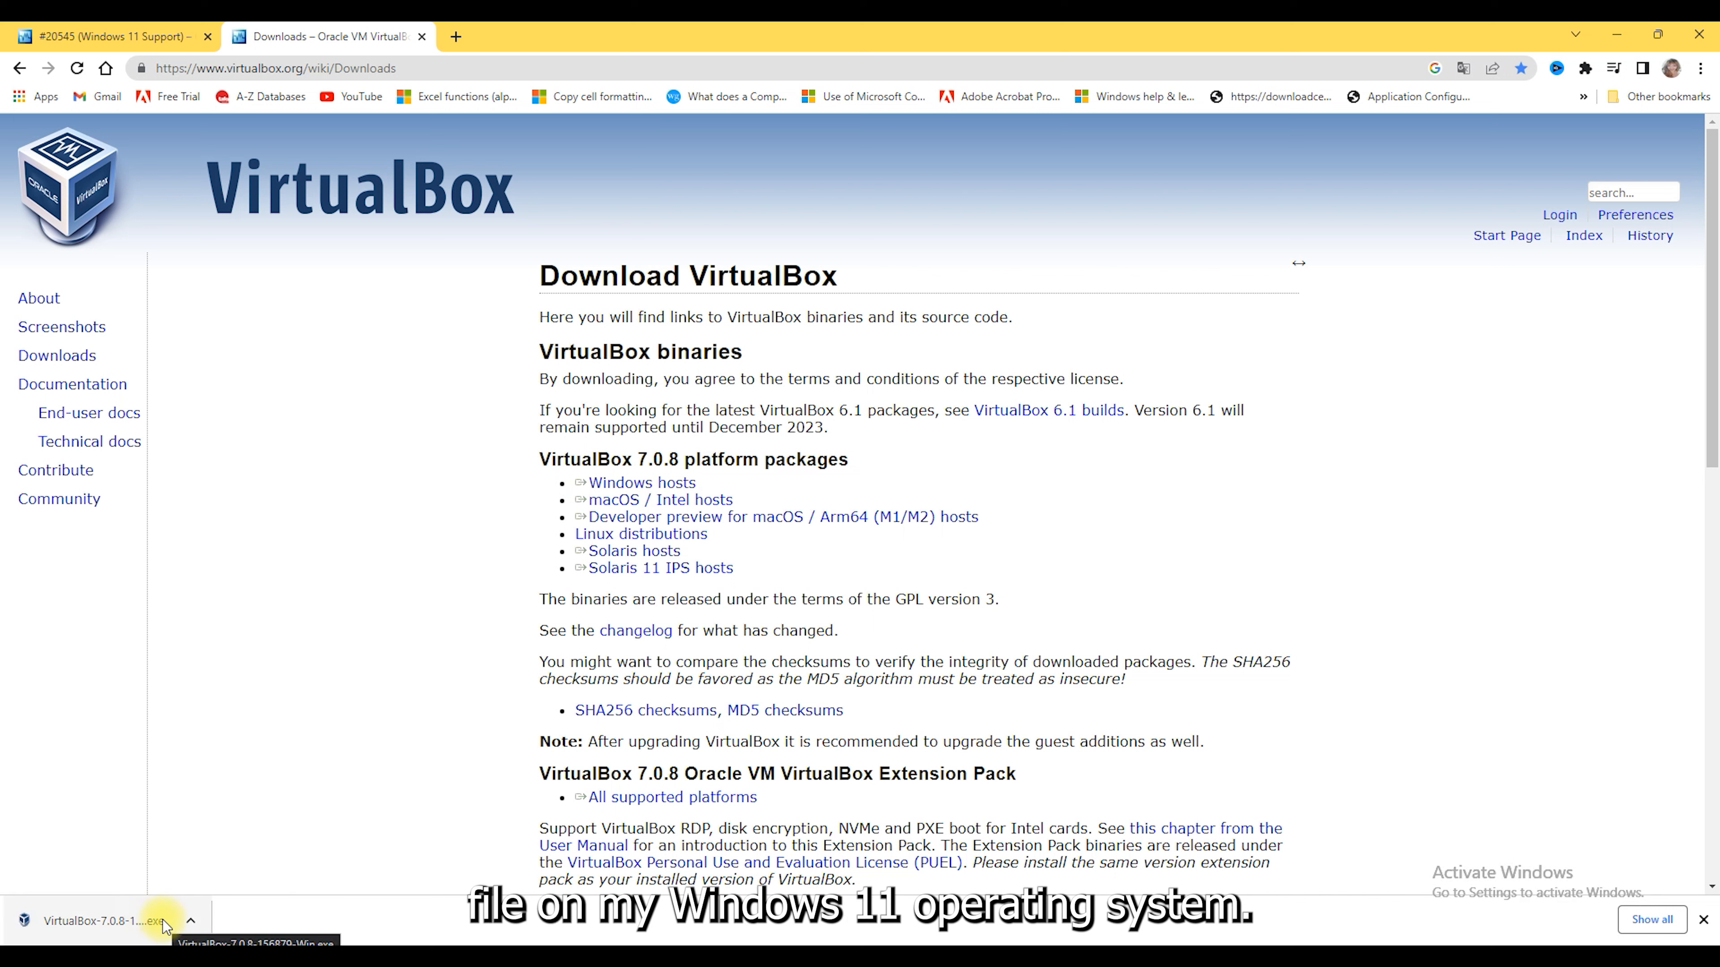
Step: Run the downloaded VirtualBox installer and install it with the default features and location, agreeing to the network interface reset
{"action": "left_click", "coordinate": [189, 929]}
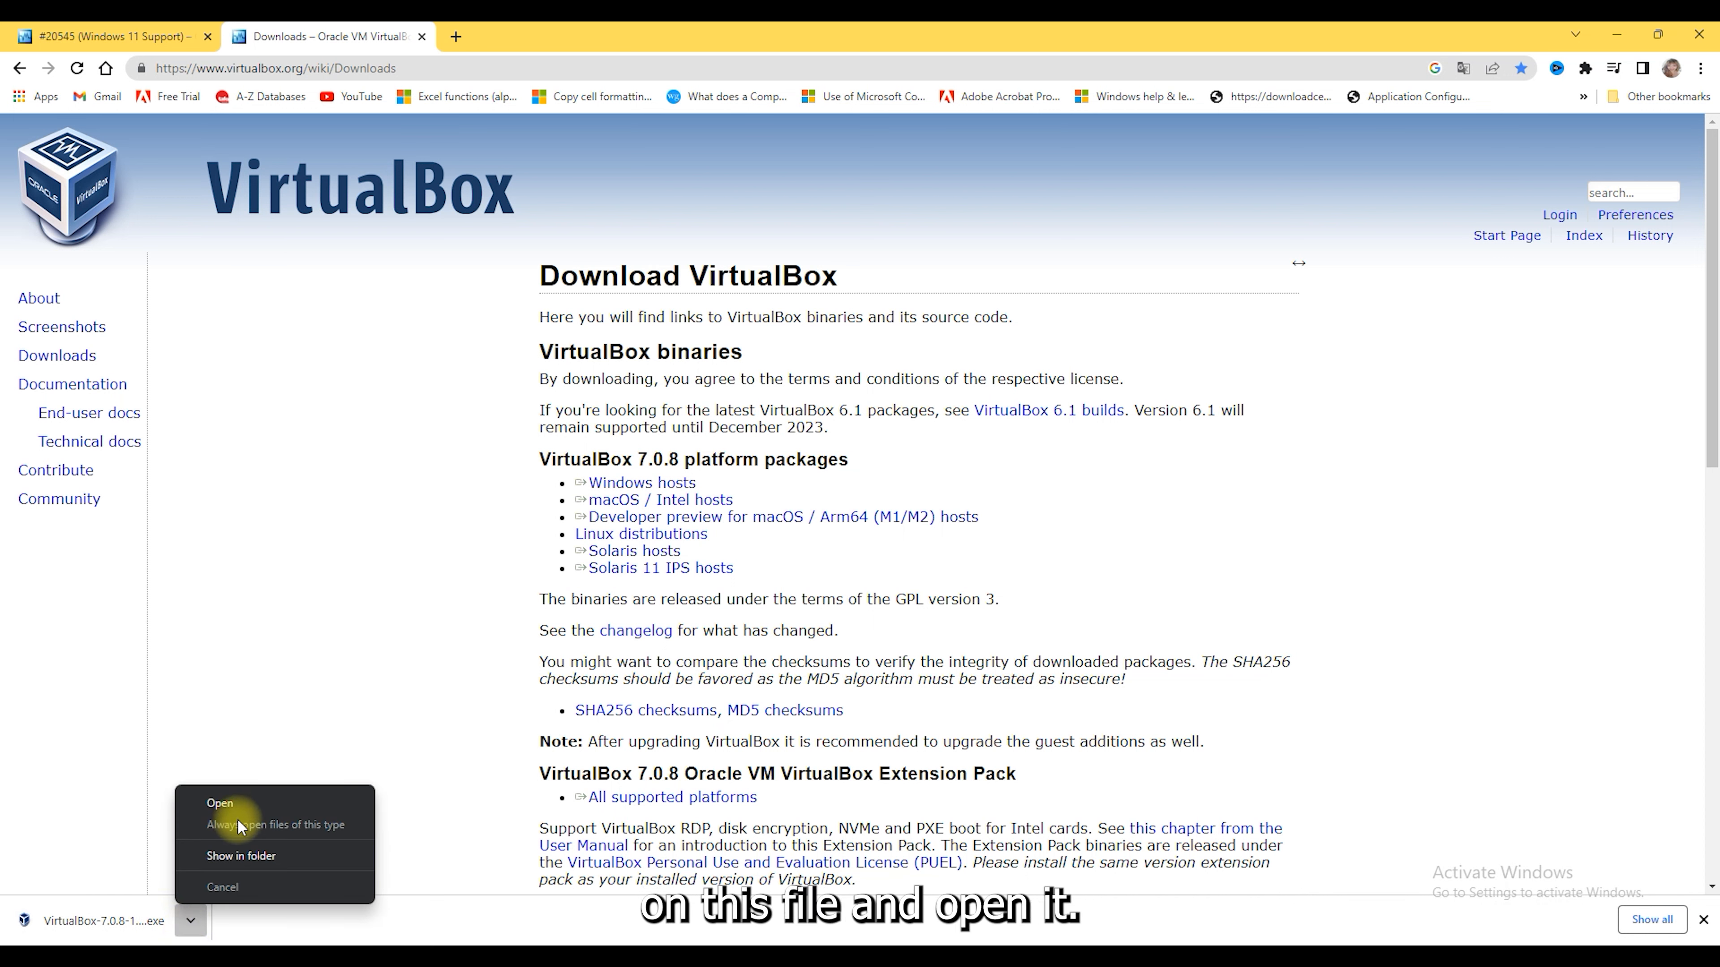
{"action": "left_click", "coordinate": [222, 800]}
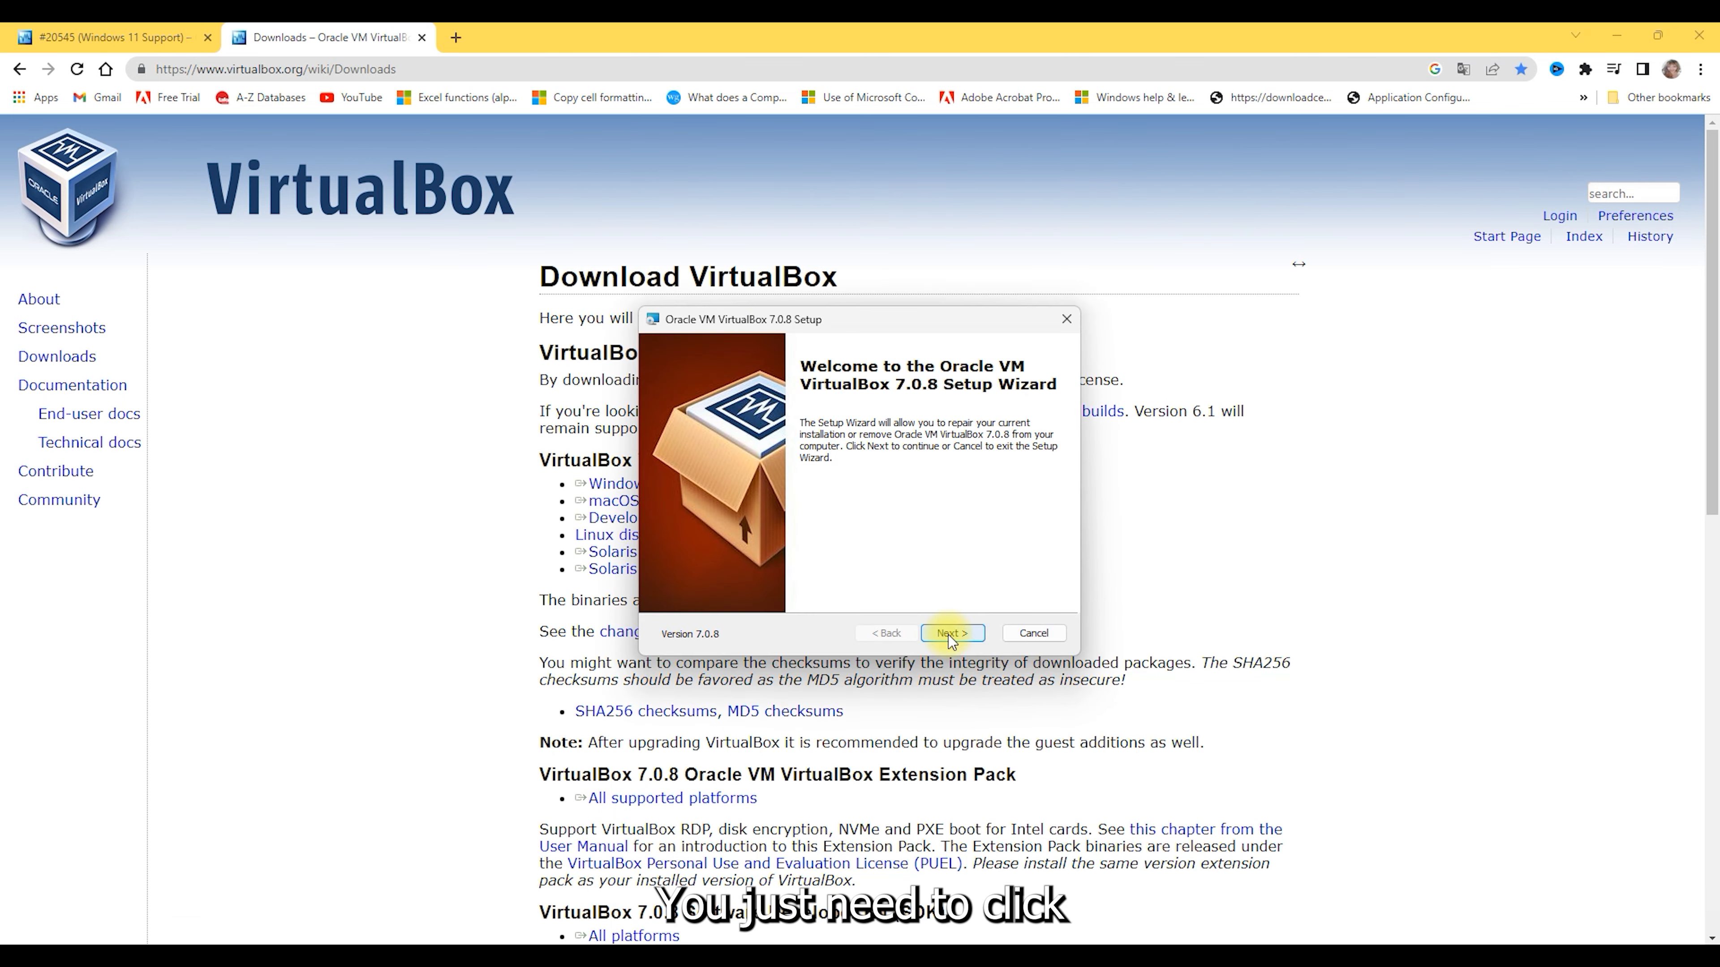
{"action": "left_click", "coordinate": [951, 633]}
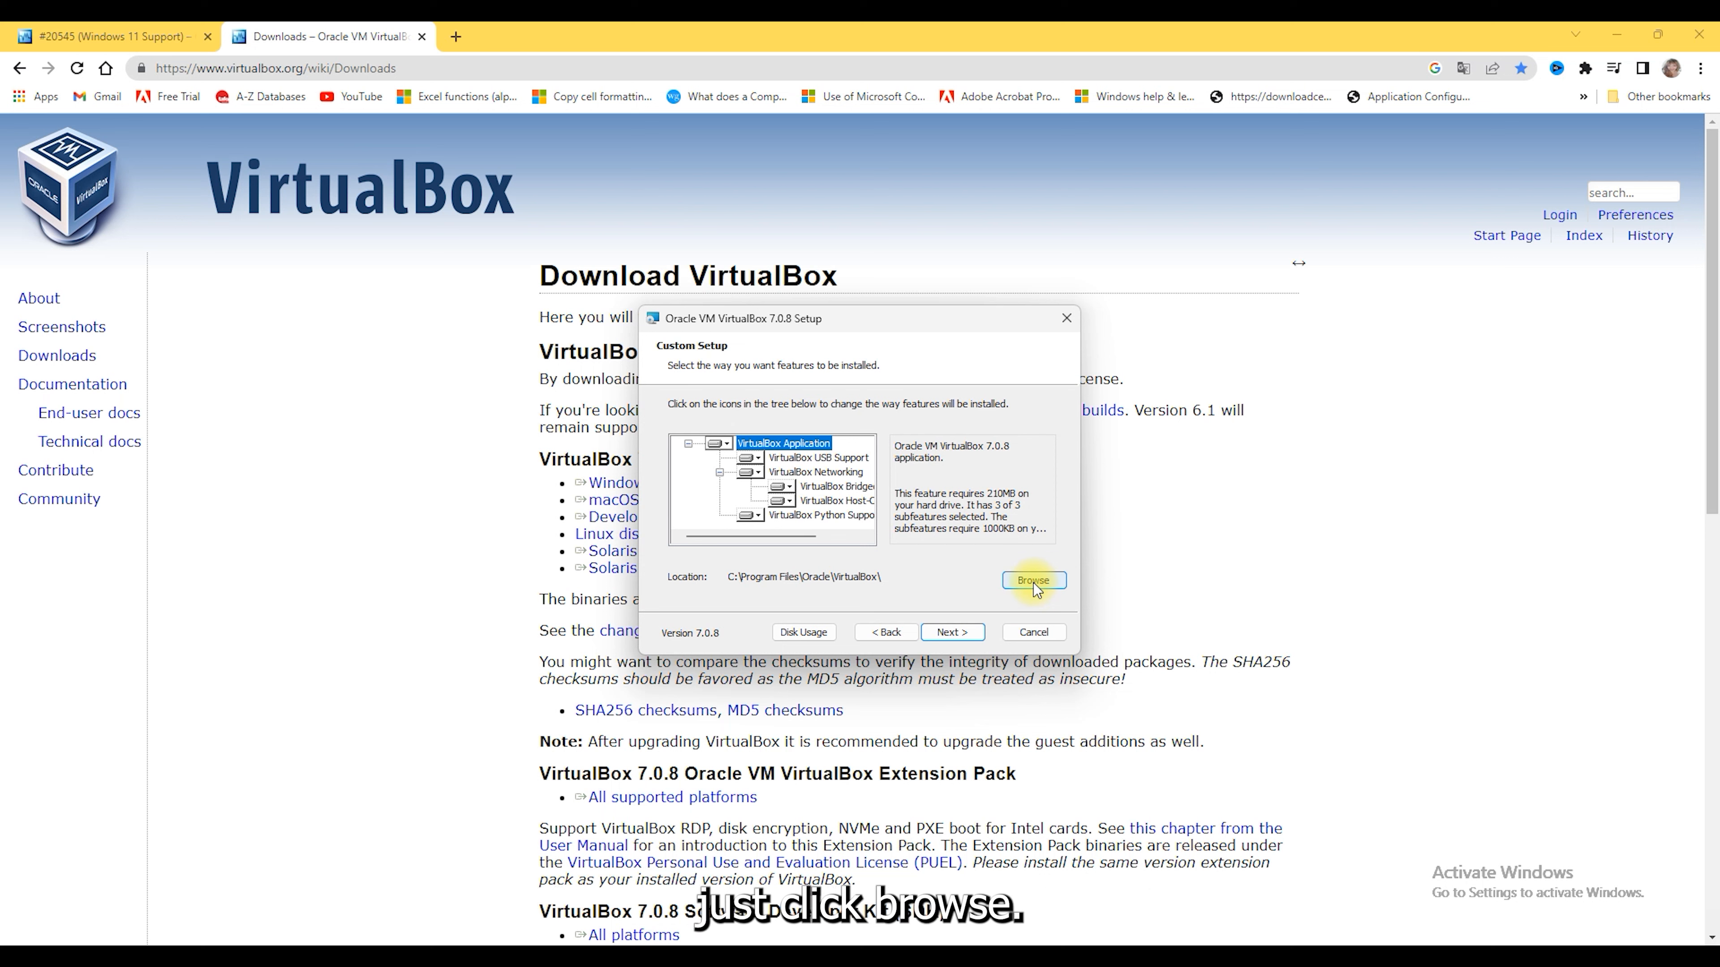
{"action": "left_click", "coordinate": [957, 630]}
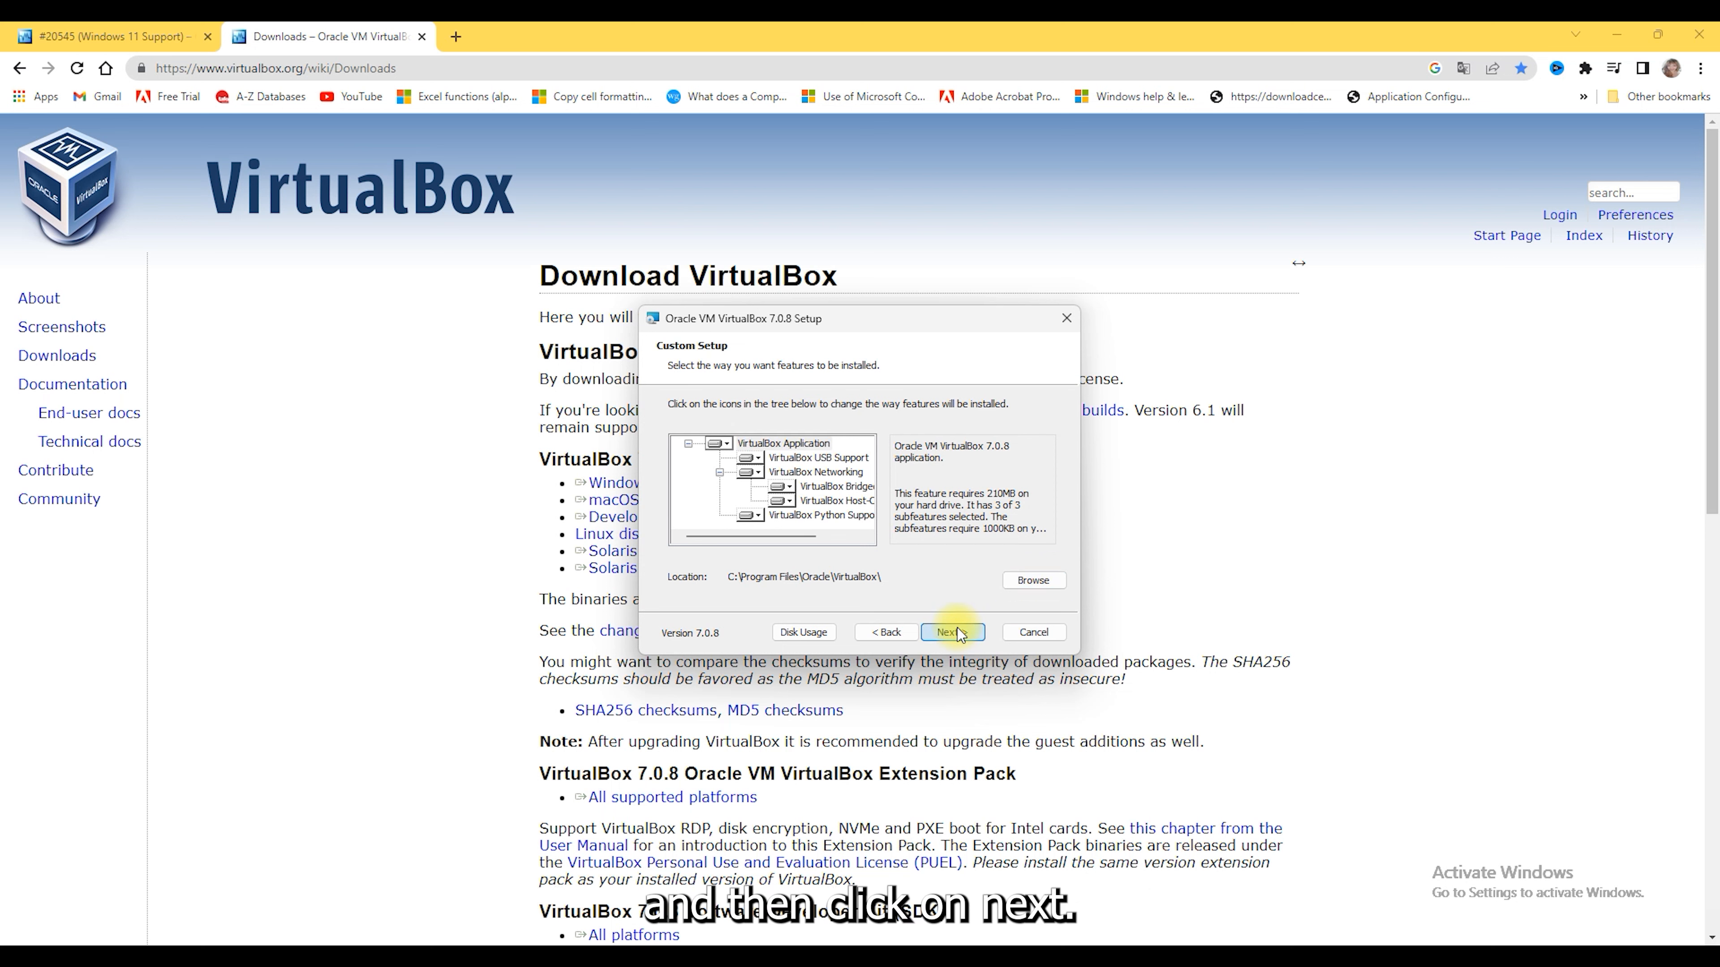
{"action": "left_click", "coordinate": [957, 630]}
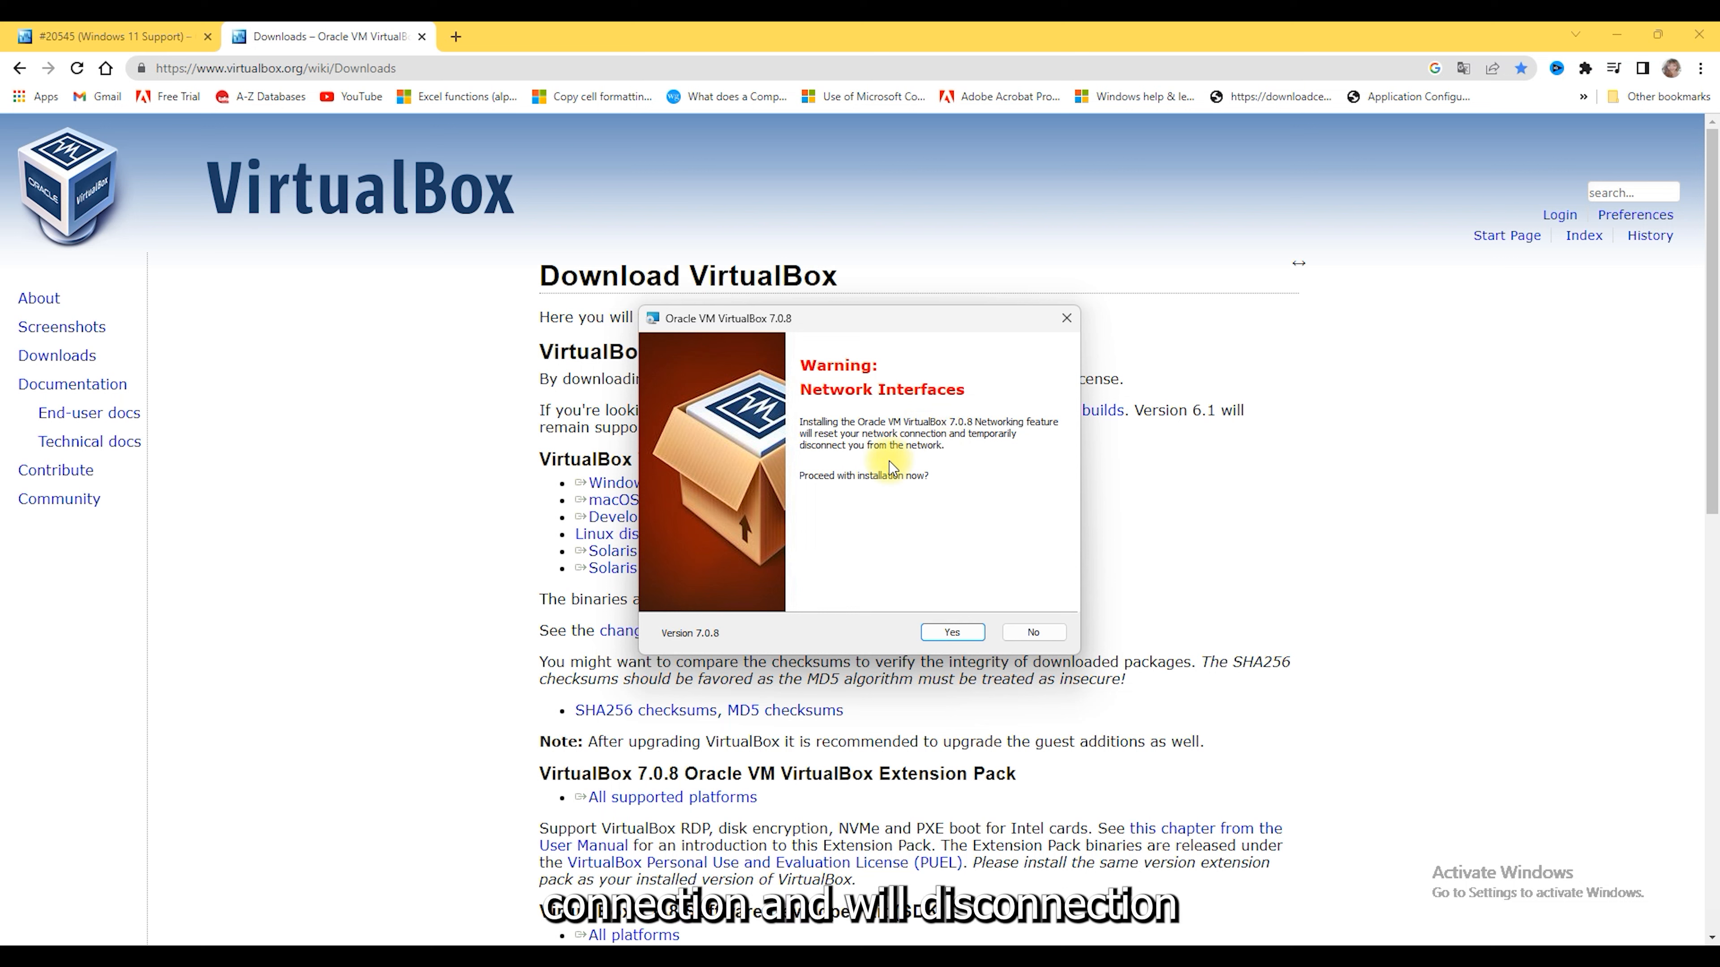
{"action": "left_click", "coordinate": [946, 631]}
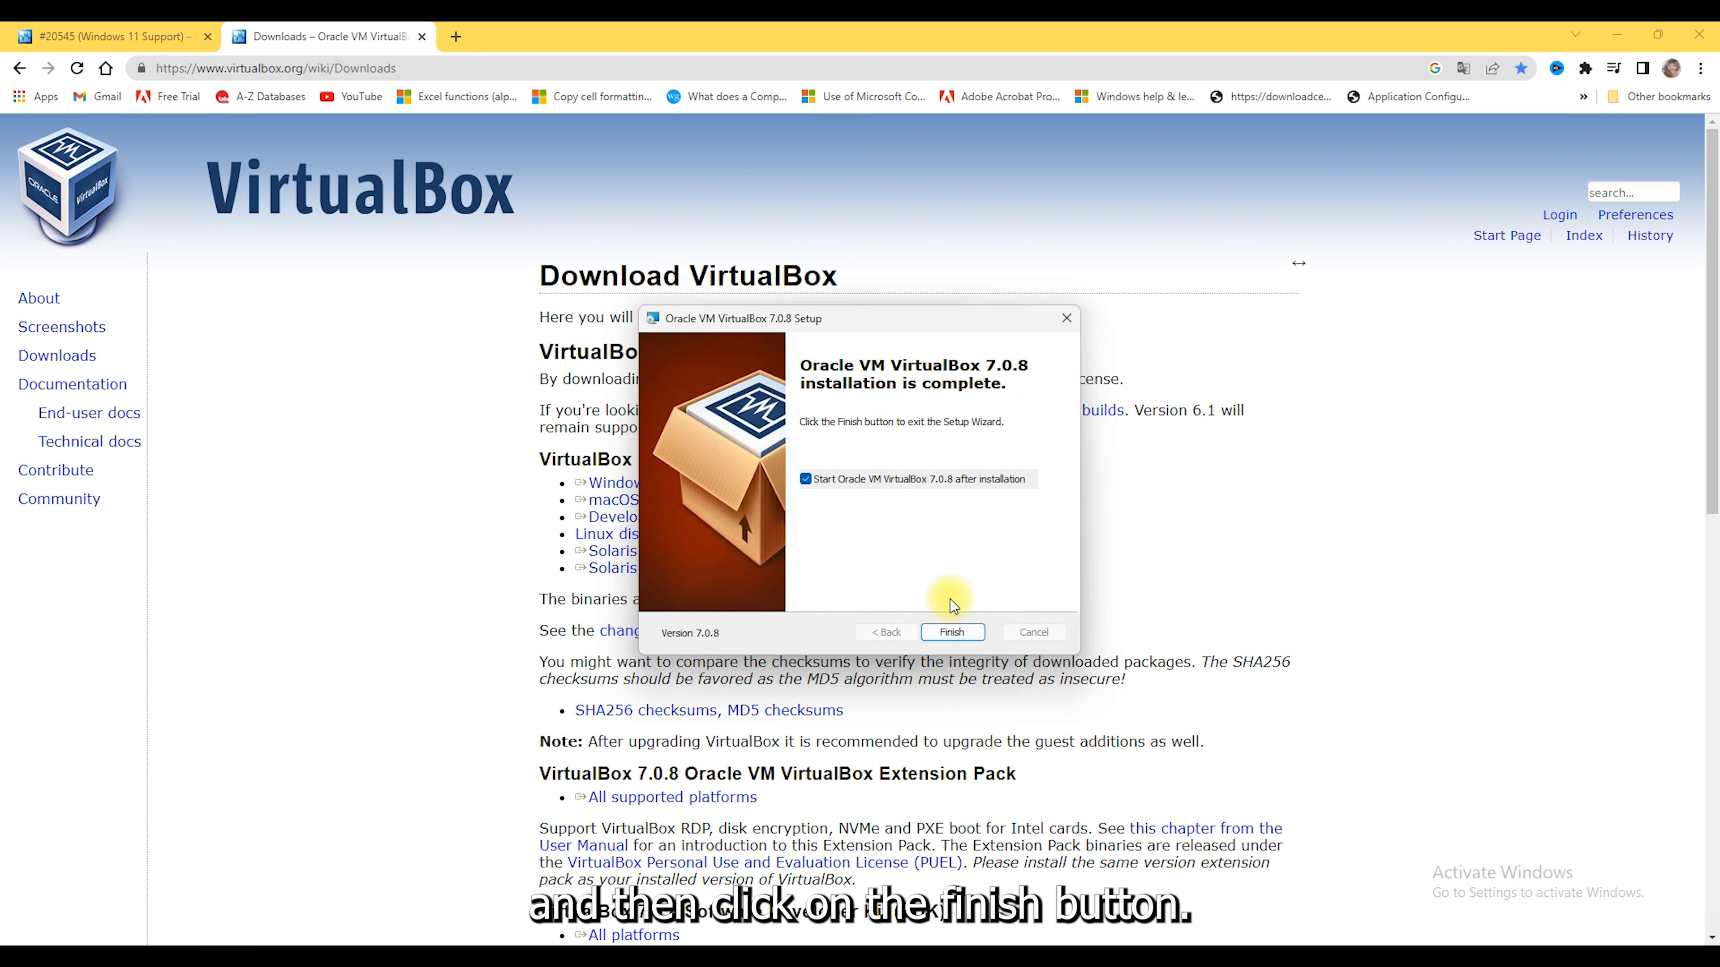
Step: Finish the setup with VirtualBox set to start after installation, and begin creating a new virtual machine
{"action": "left_click", "coordinate": [951, 631]}
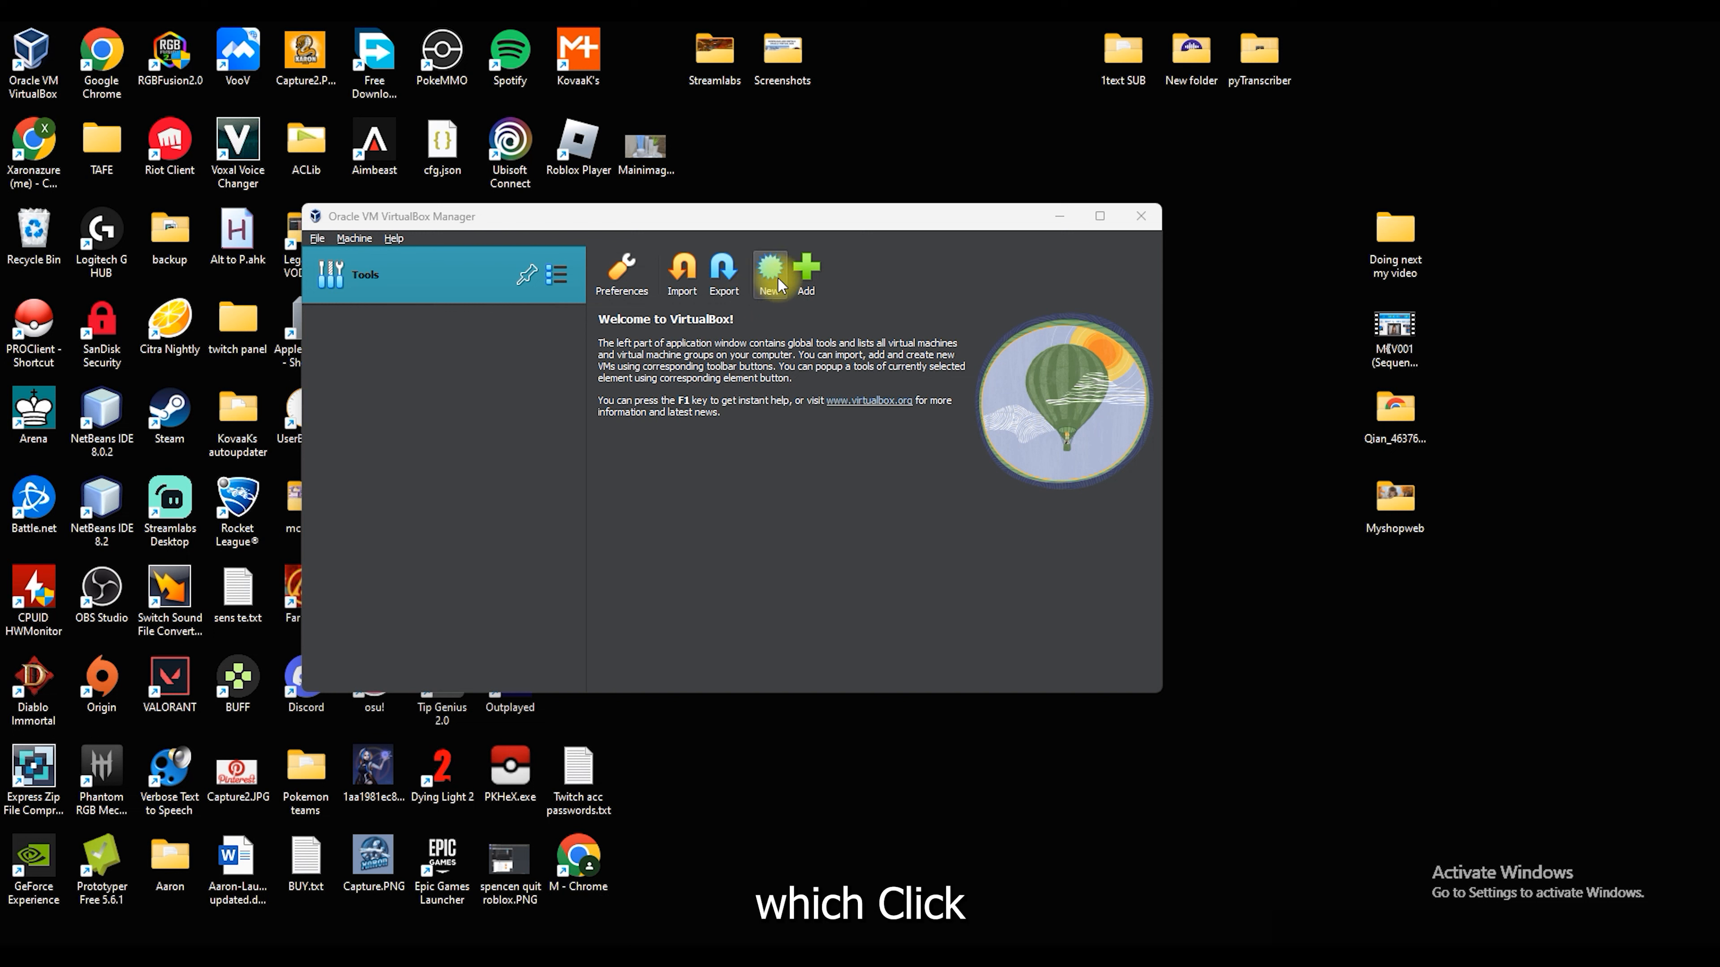
{"action": "left_click", "coordinate": [758, 285]}
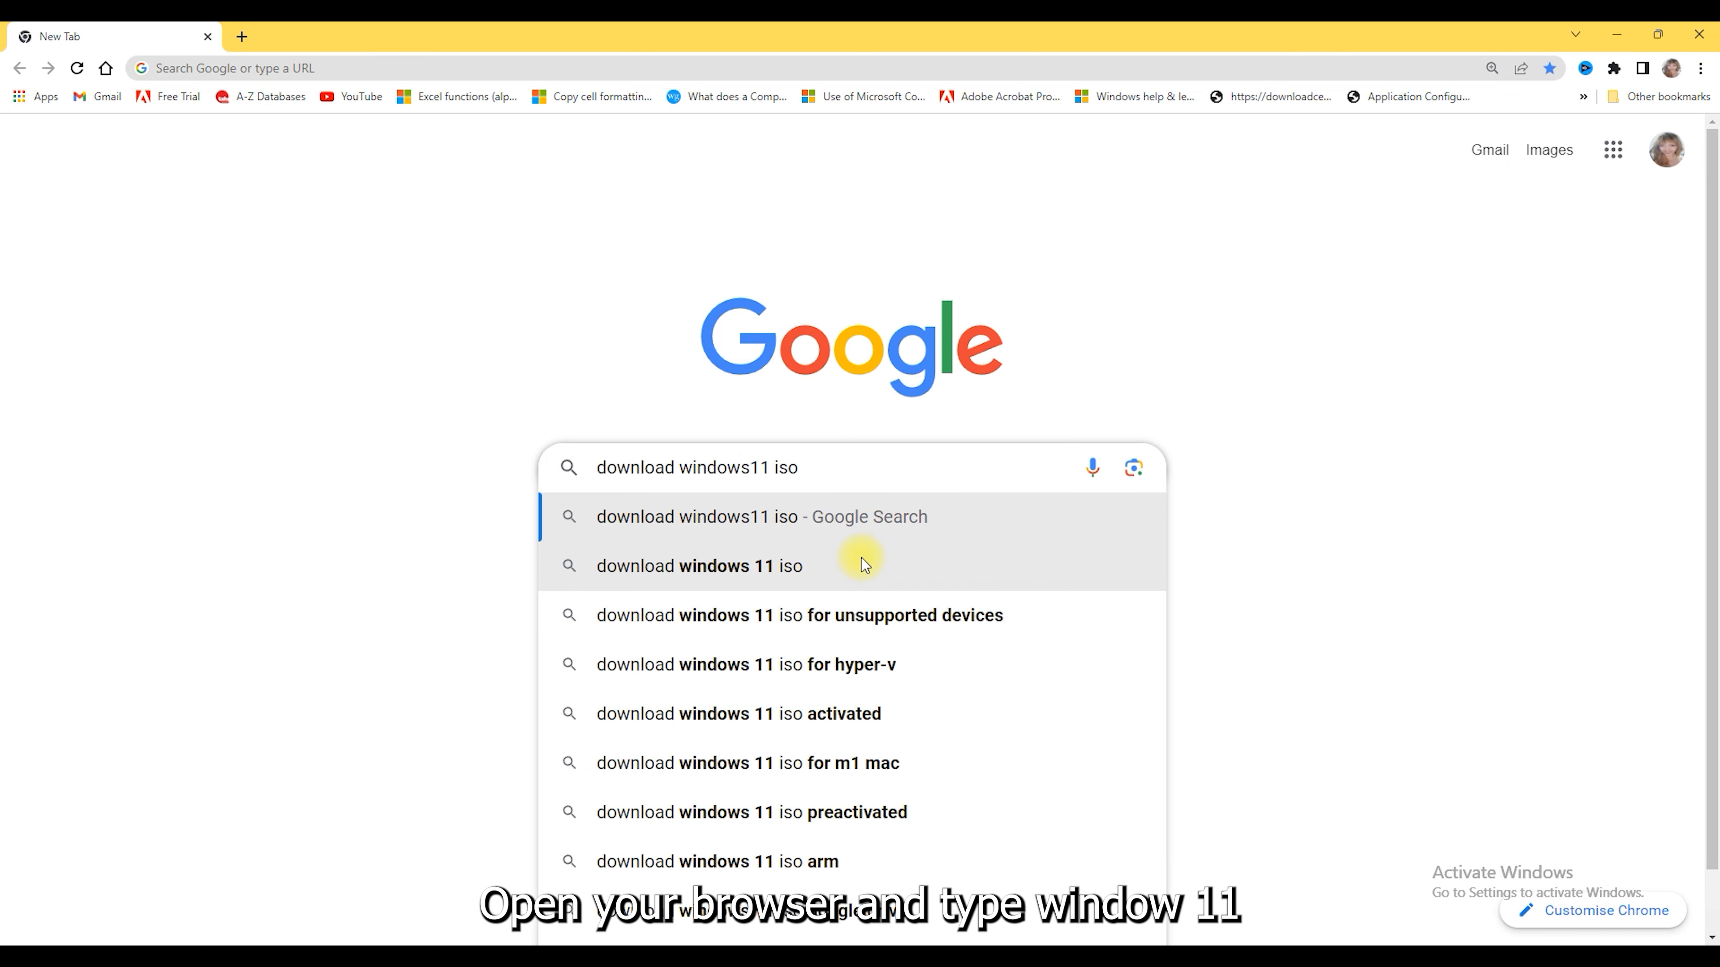
Step: Search Google for "download windows11 iso" and download the Windows 11 Installation Media tool from Microsoft's Download Windows 11 page
{"action": "left_click", "coordinate": [855, 518]}
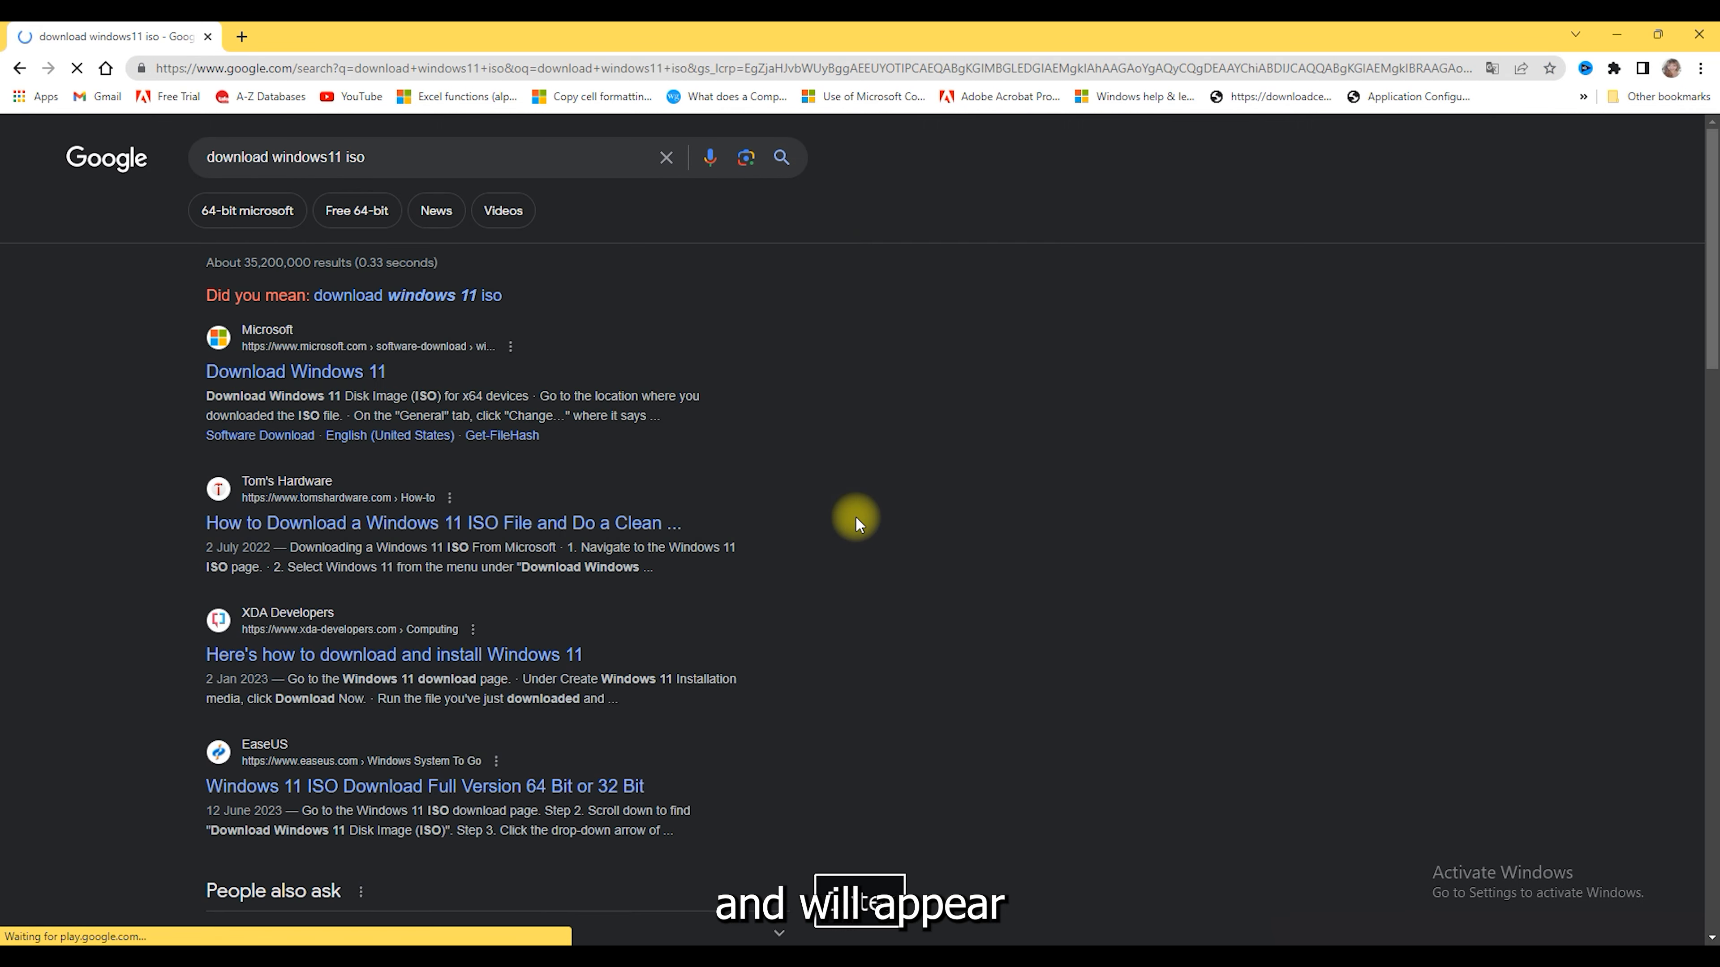
{"action": "left_click", "coordinate": [291, 373]}
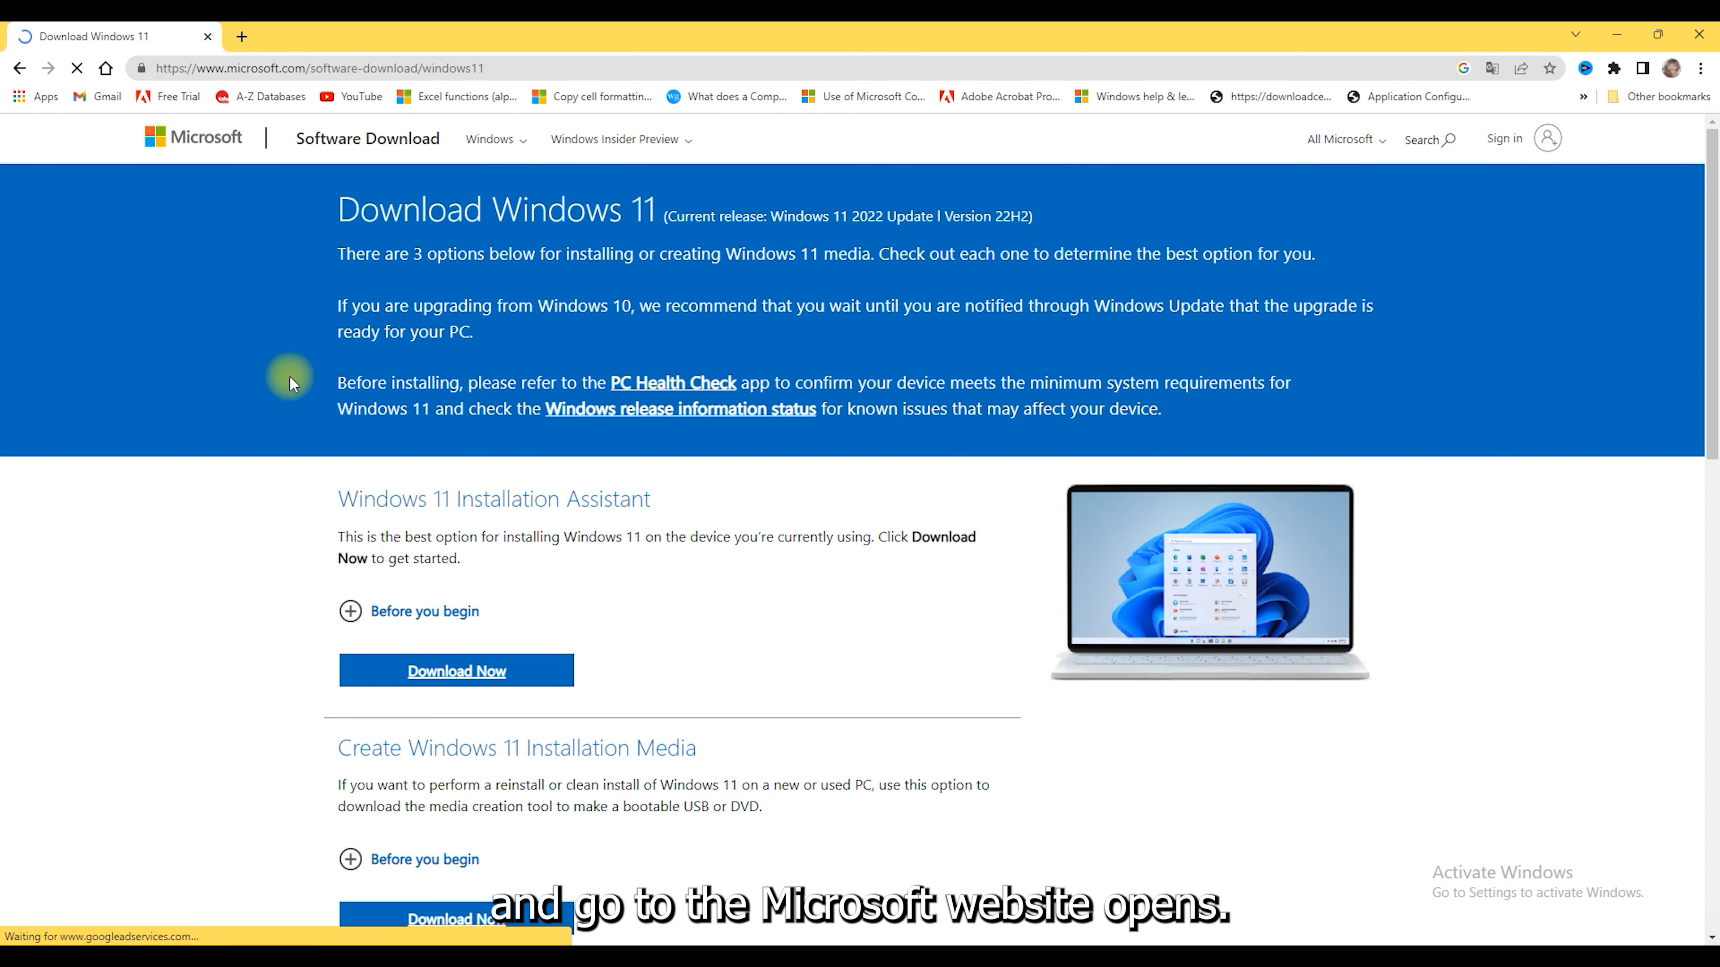
{"action": "scroll", "coordinate": [594, 593], "scroll_direction": "down", "scroll_amount": 4}
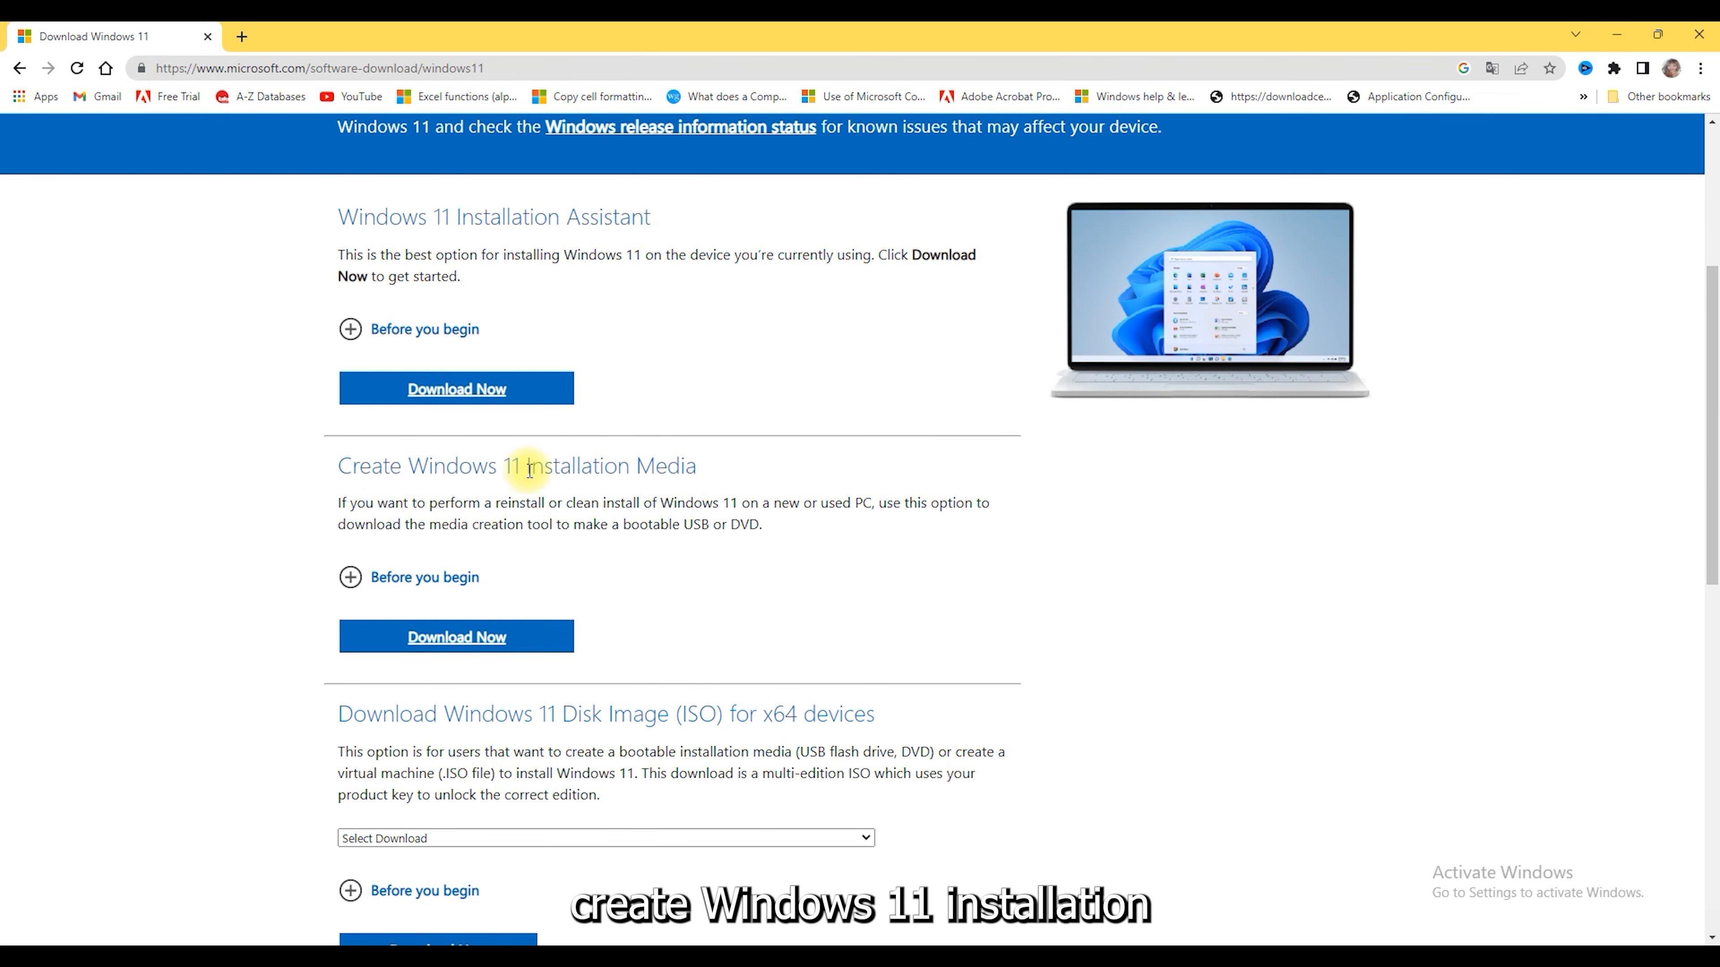
{"action": "left_click", "coordinate": [458, 638]}
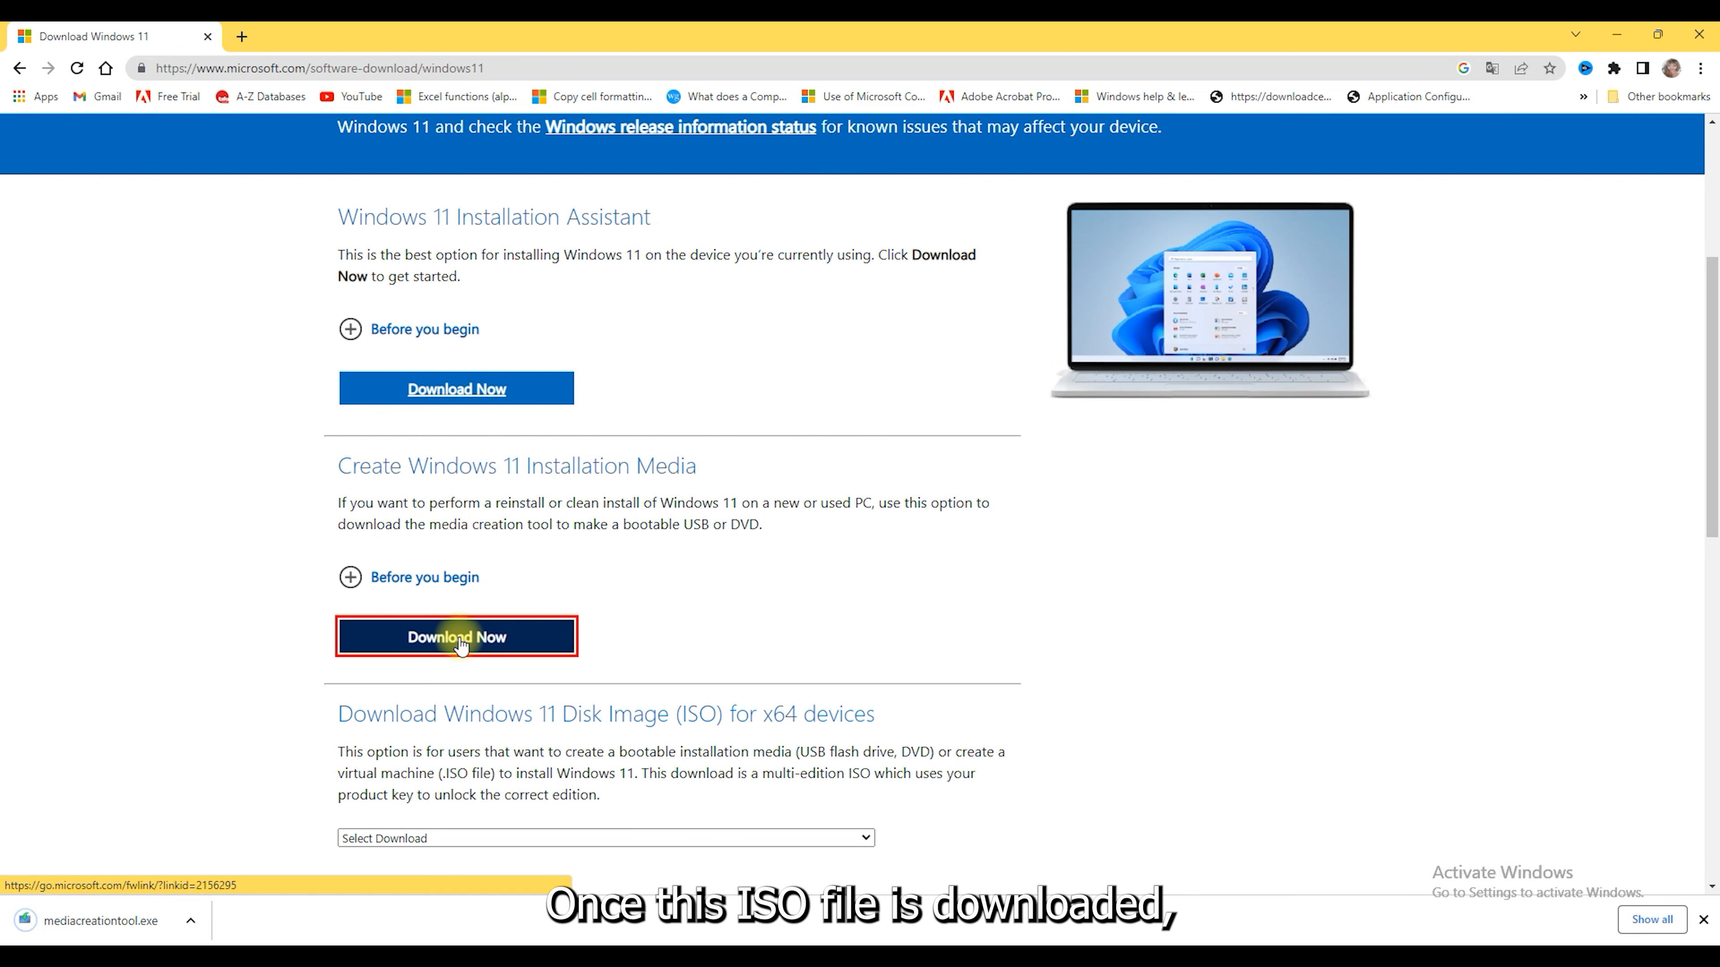
Step: Run mediacreationtool.exe, accept the license terms and keep the recommended language and edition for this PC
{"action": "left_click", "coordinate": [188, 921]}
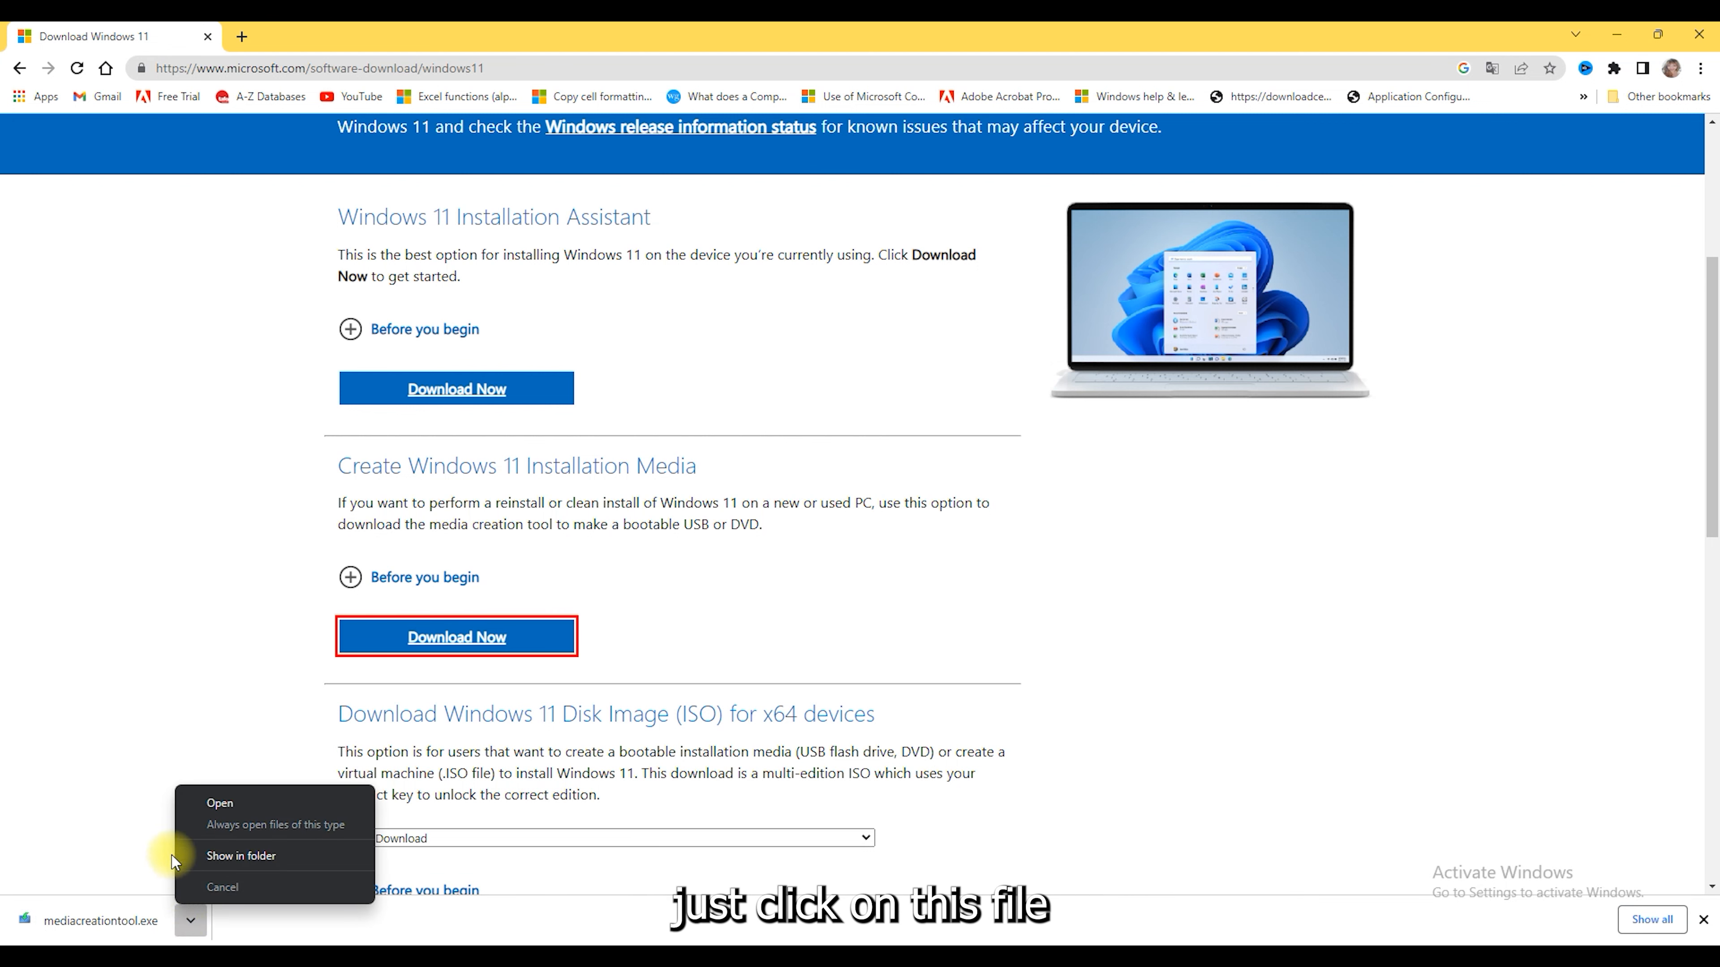
{"action": "left_click", "coordinate": [178, 815]}
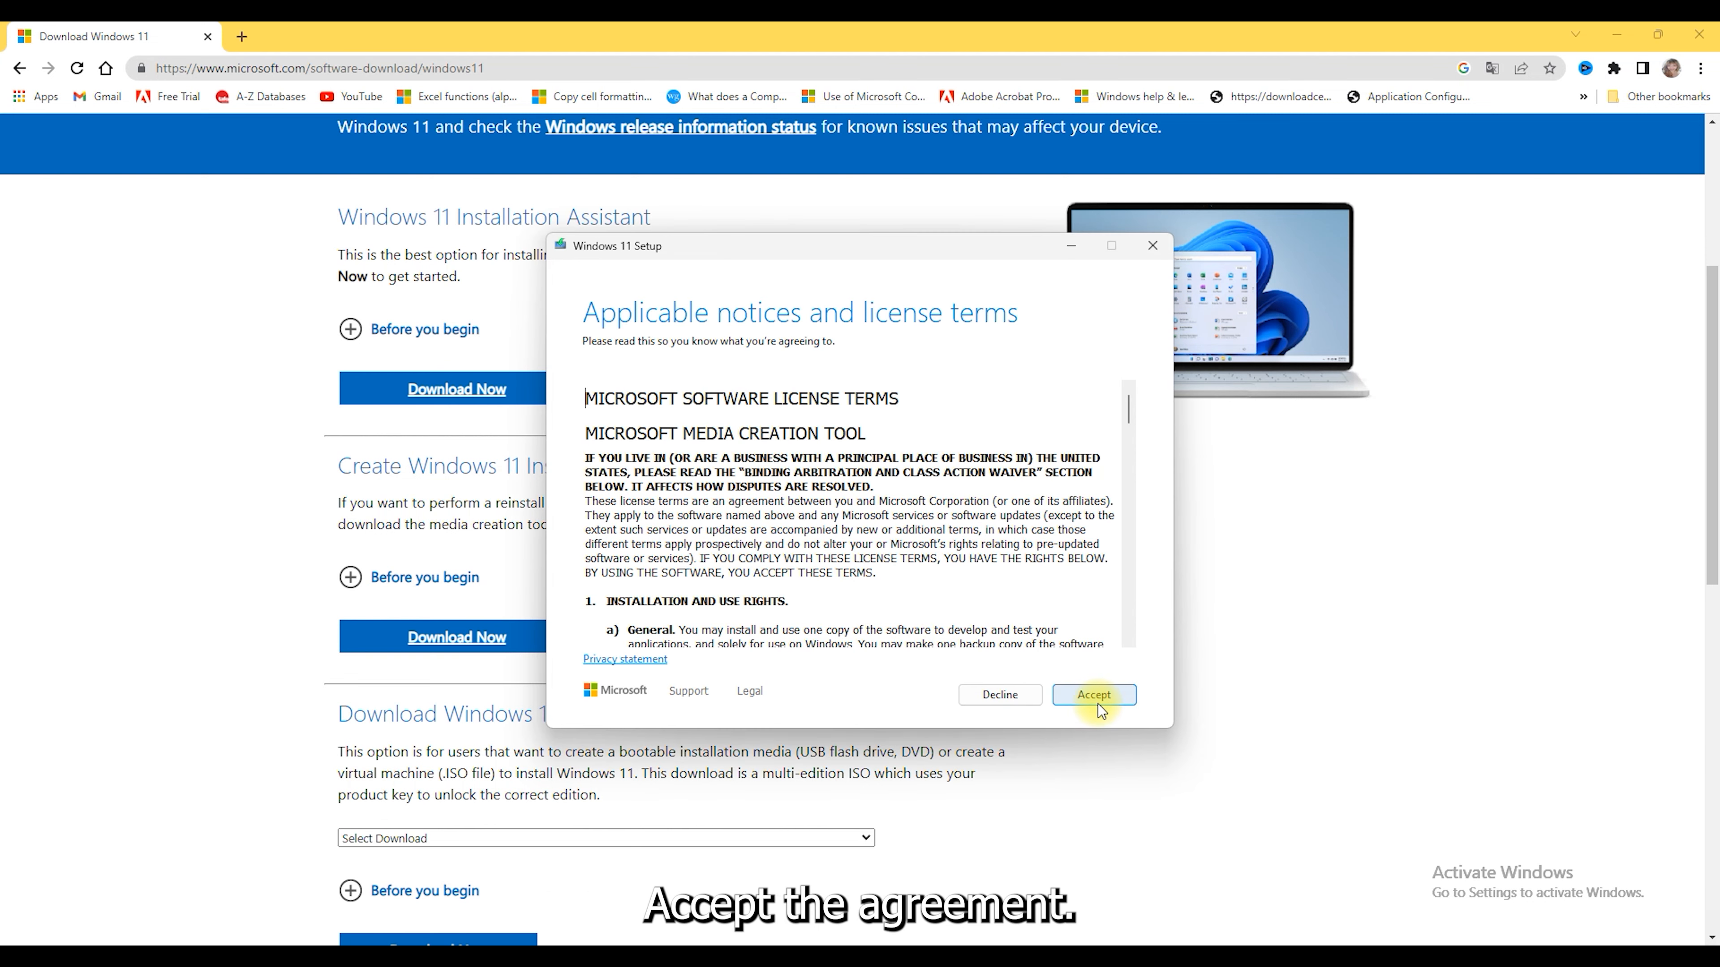
{"action": "left_click", "coordinate": [1092, 697]}
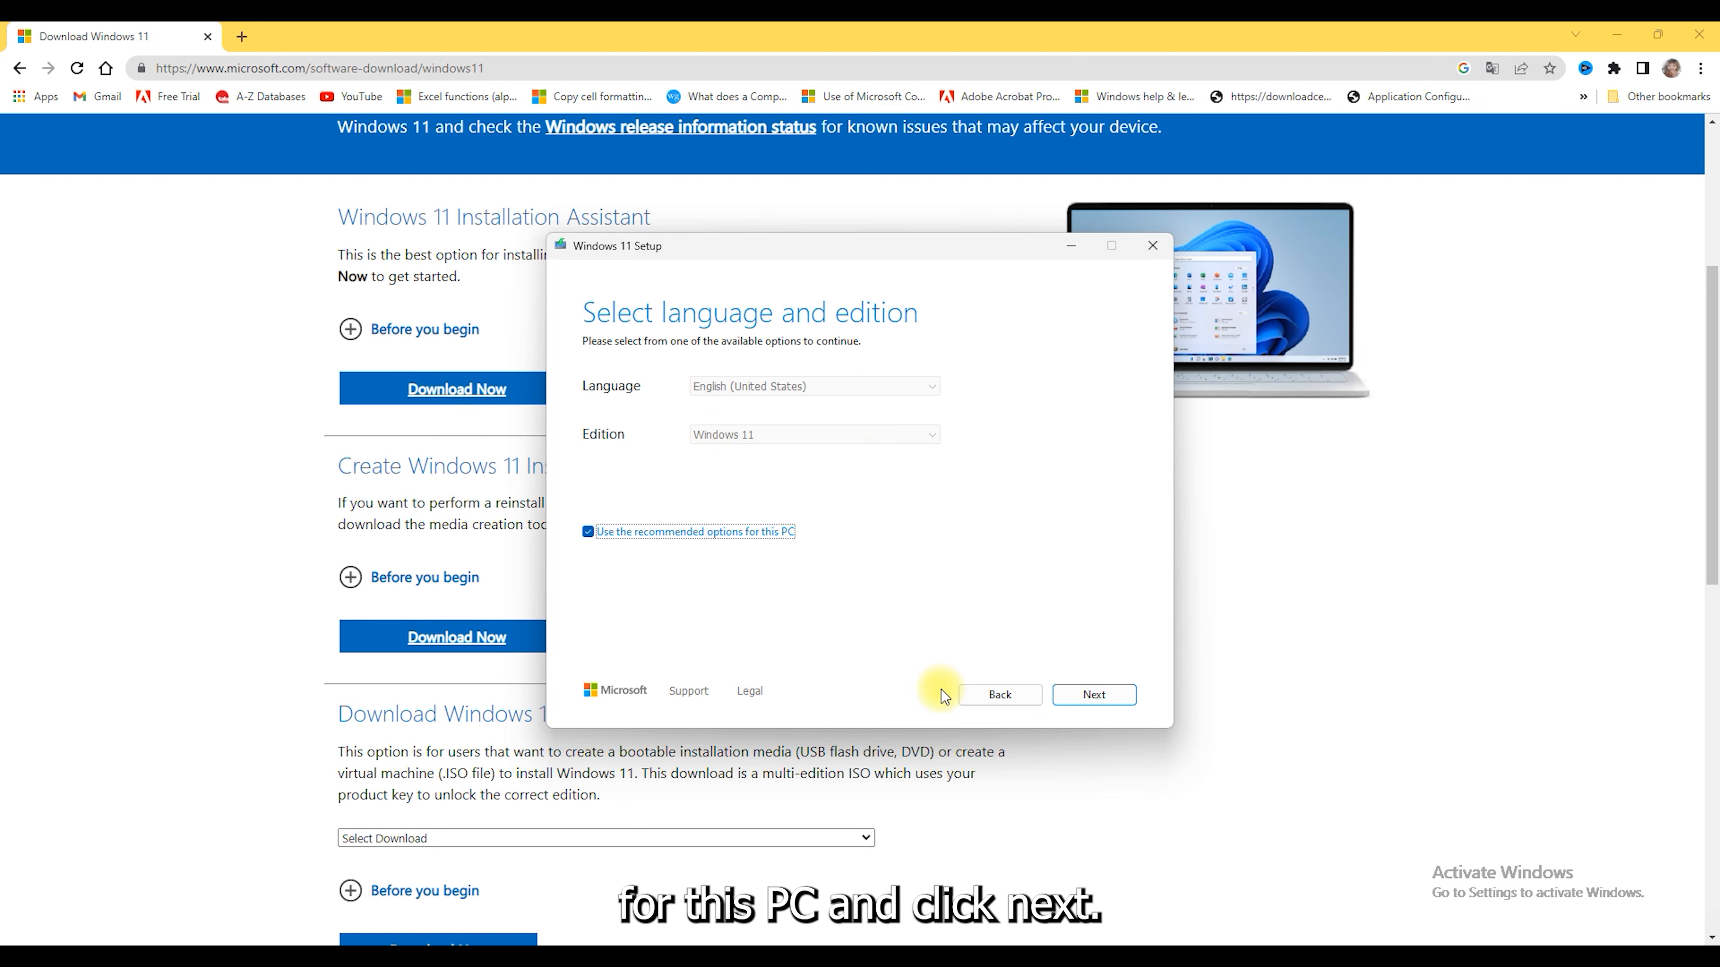
{"action": "left_click", "coordinate": [1106, 700]}
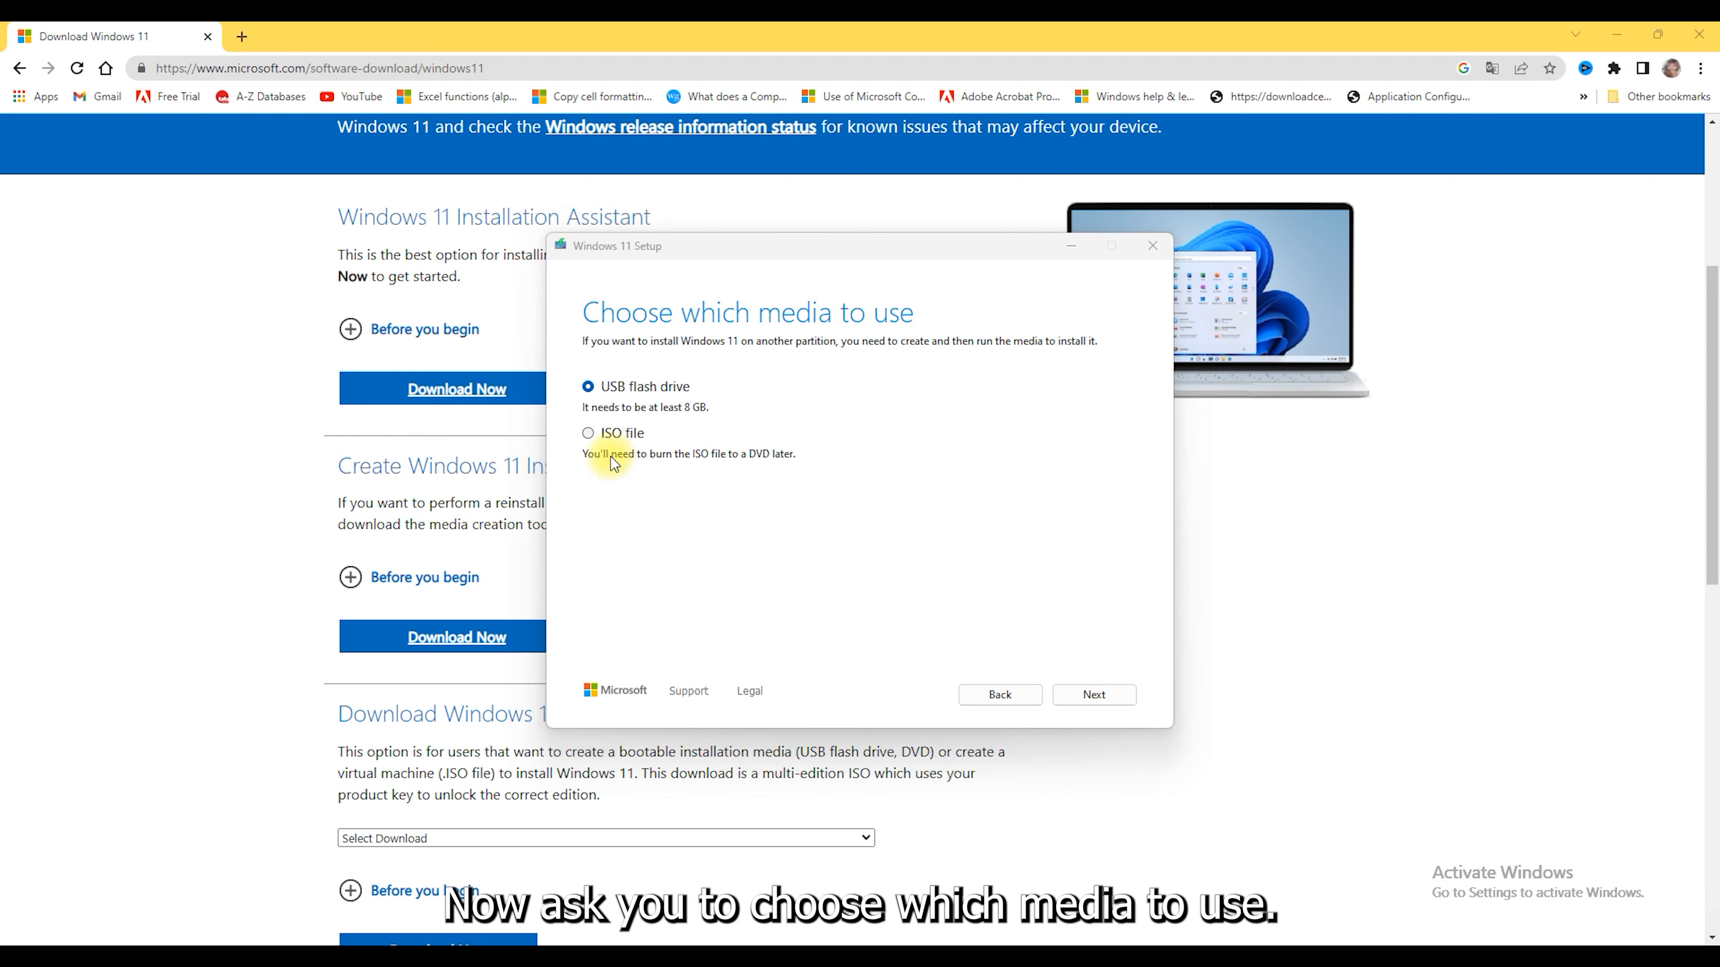
Step: Choose ISO file as the media, save it to the desktop as Windows 11.iso and finish the Windows 11 setup tool
{"action": "left_click", "coordinate": [588, 434]}
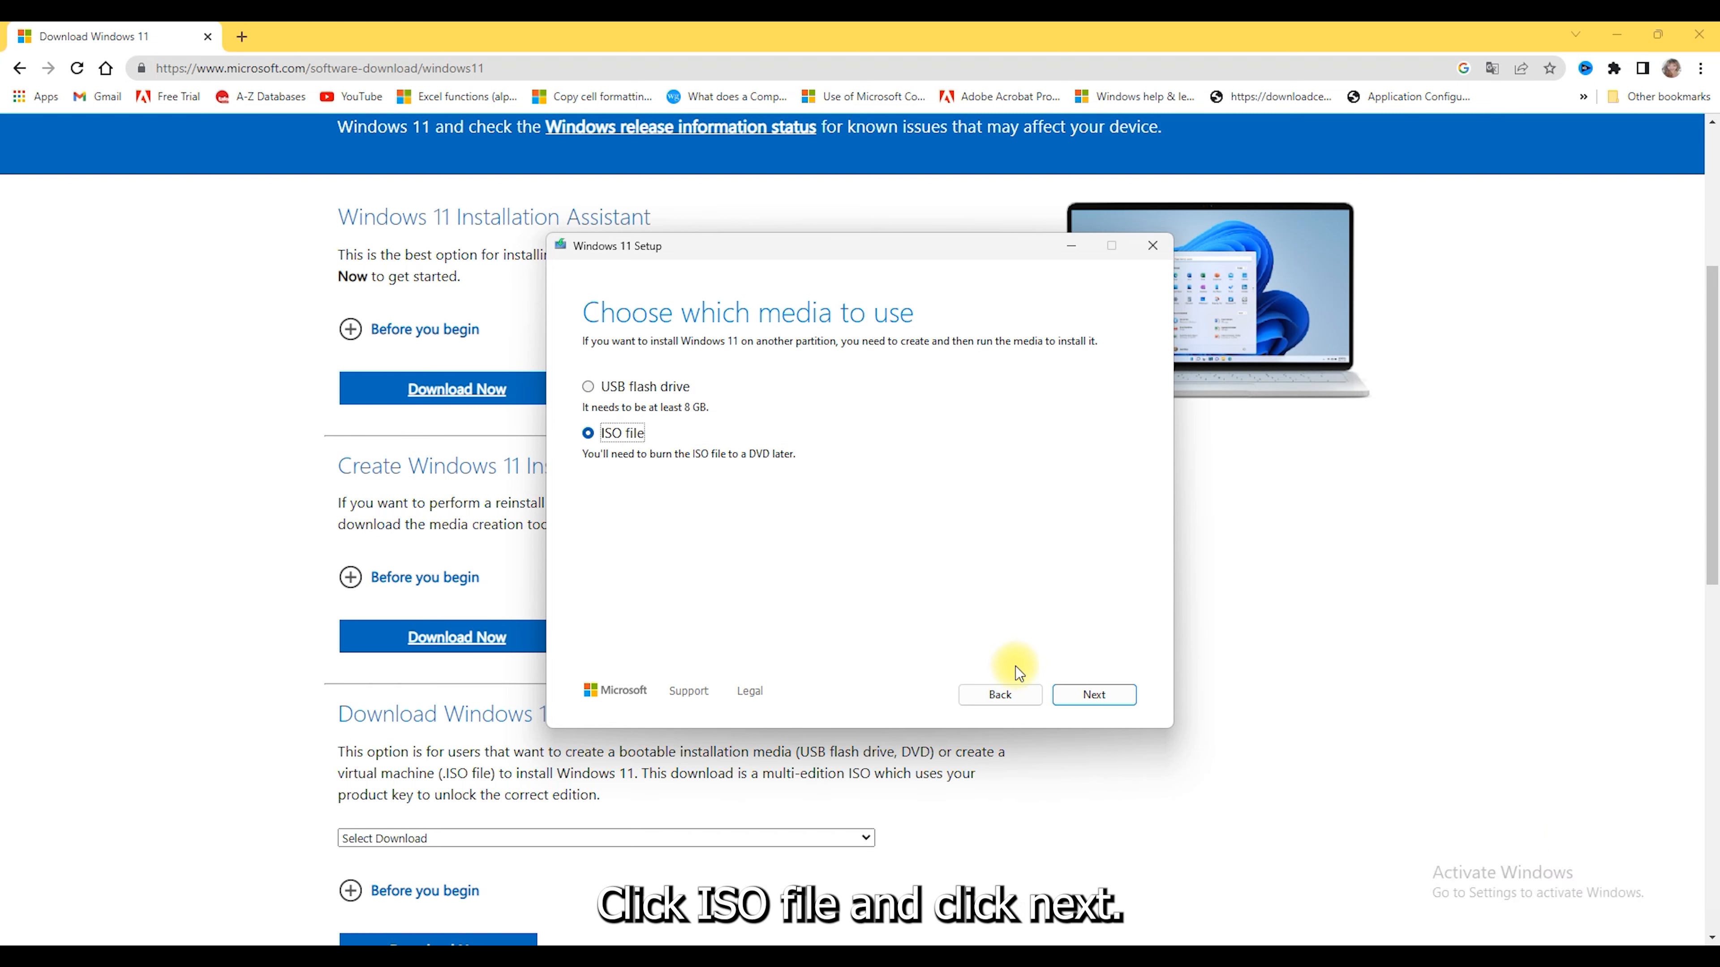
{"action": "left_click", "coordinate": [1087, 694]}
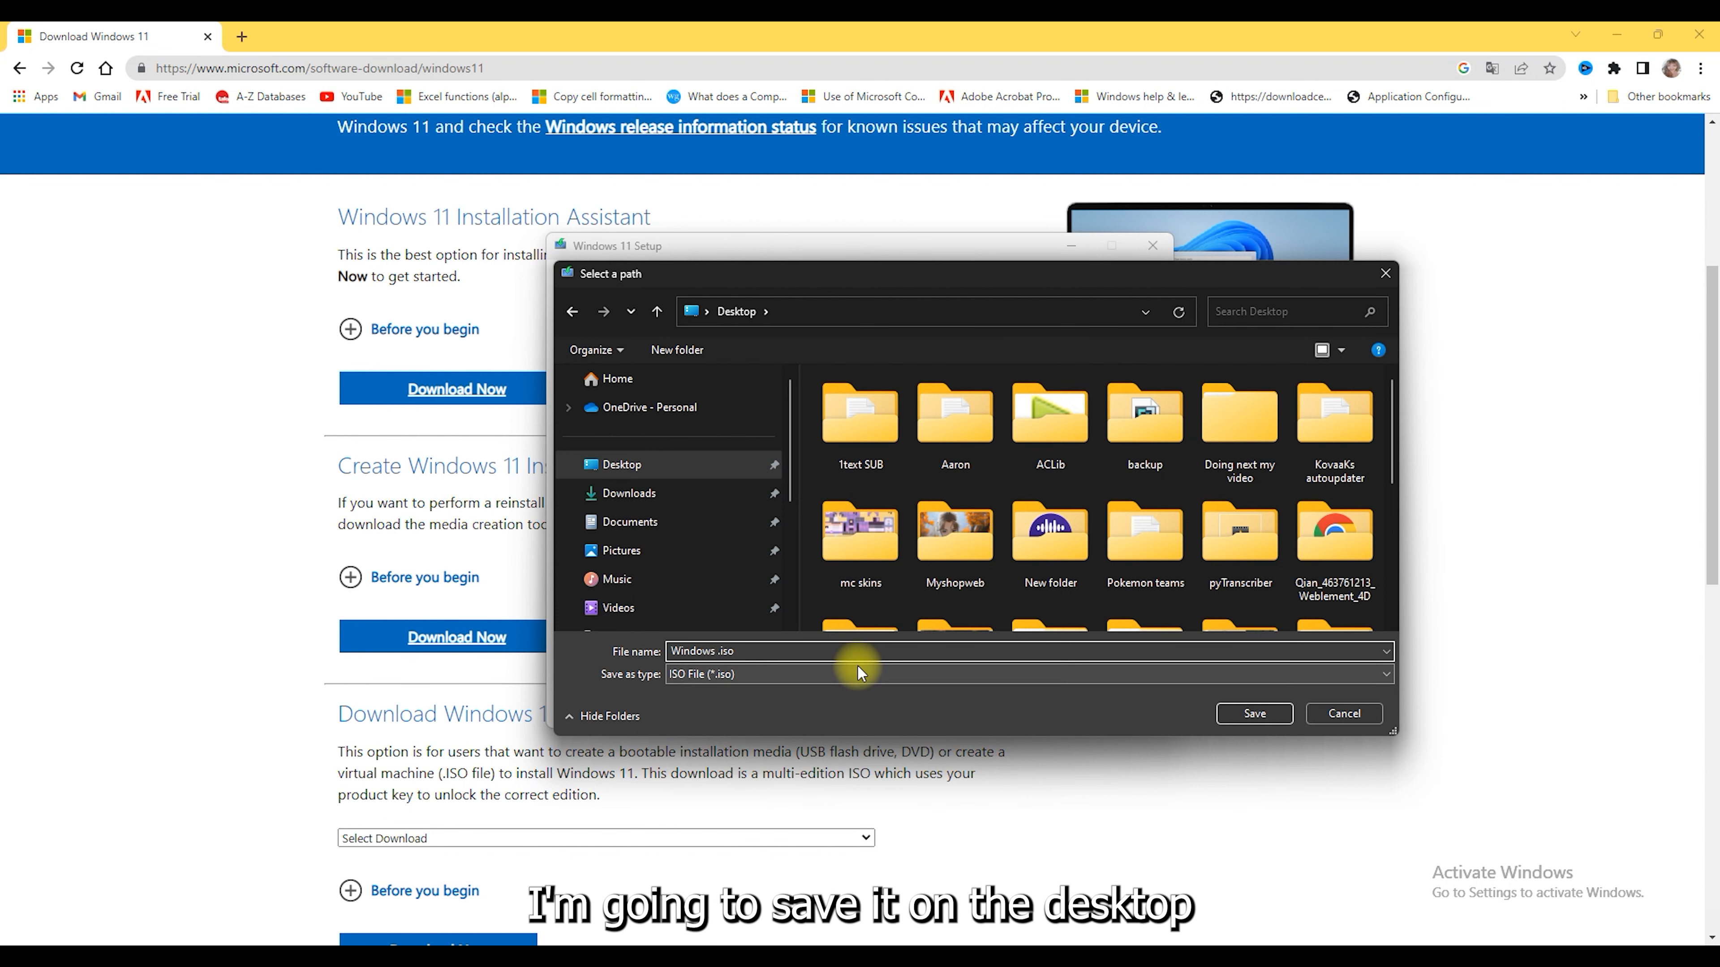
{"action": "type", "text": "11"}
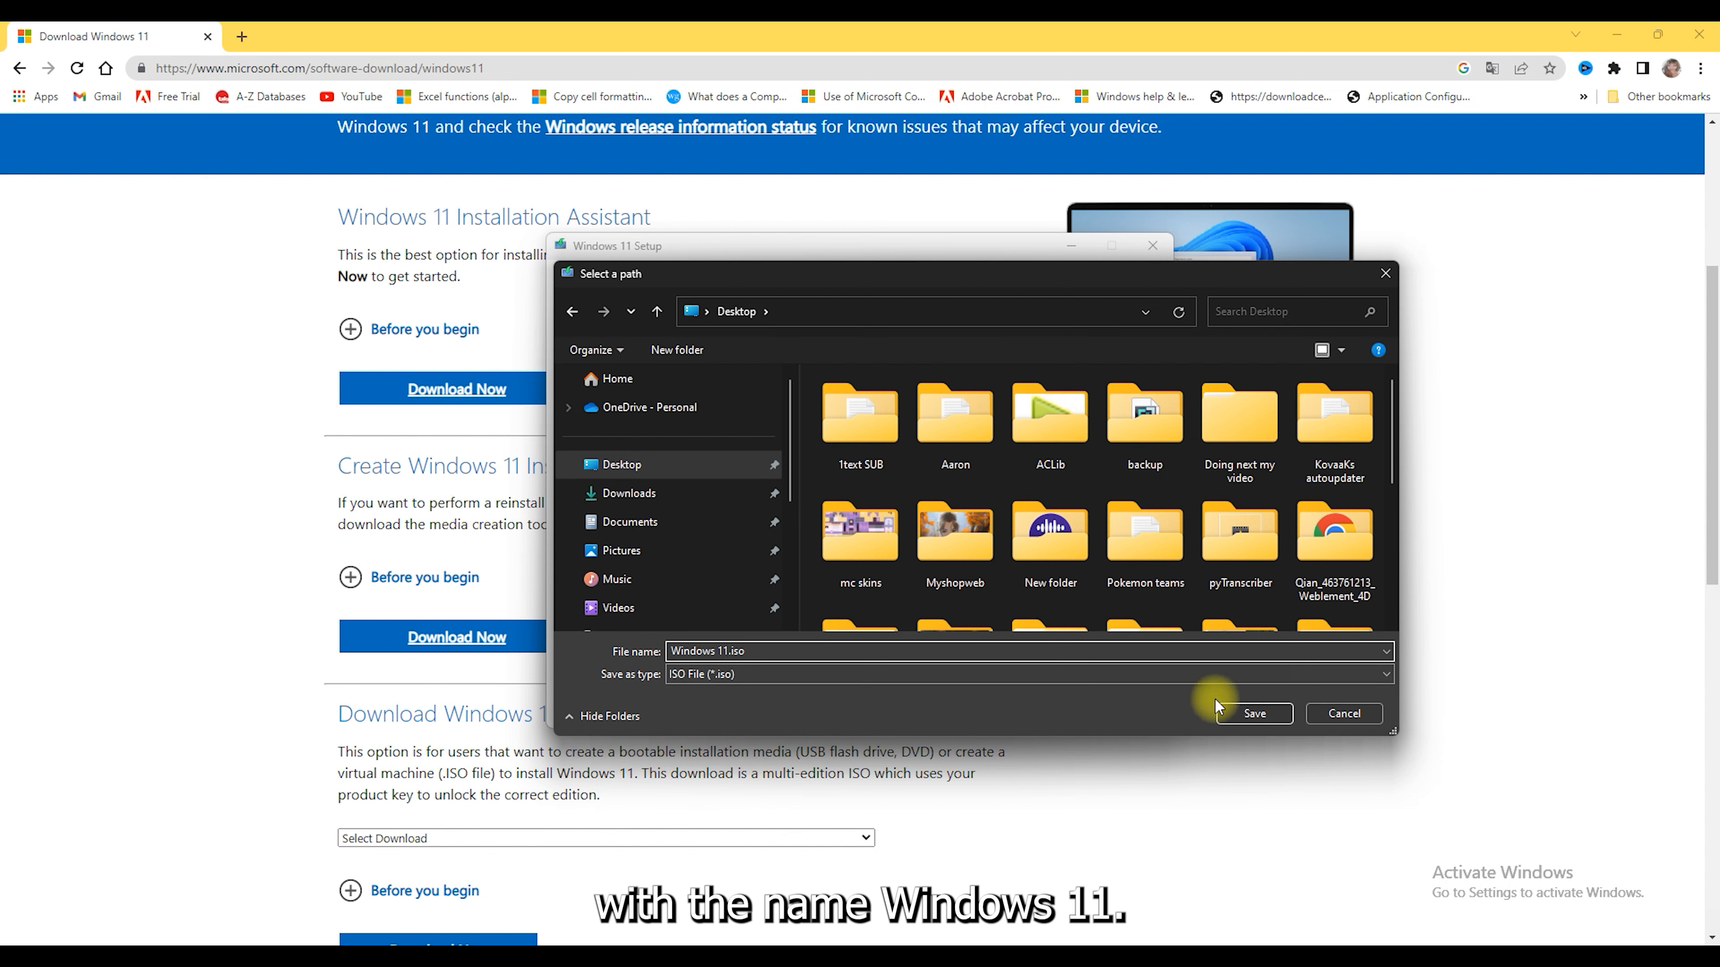
{"action": "left_click", "coordinate": [1258, 715]}
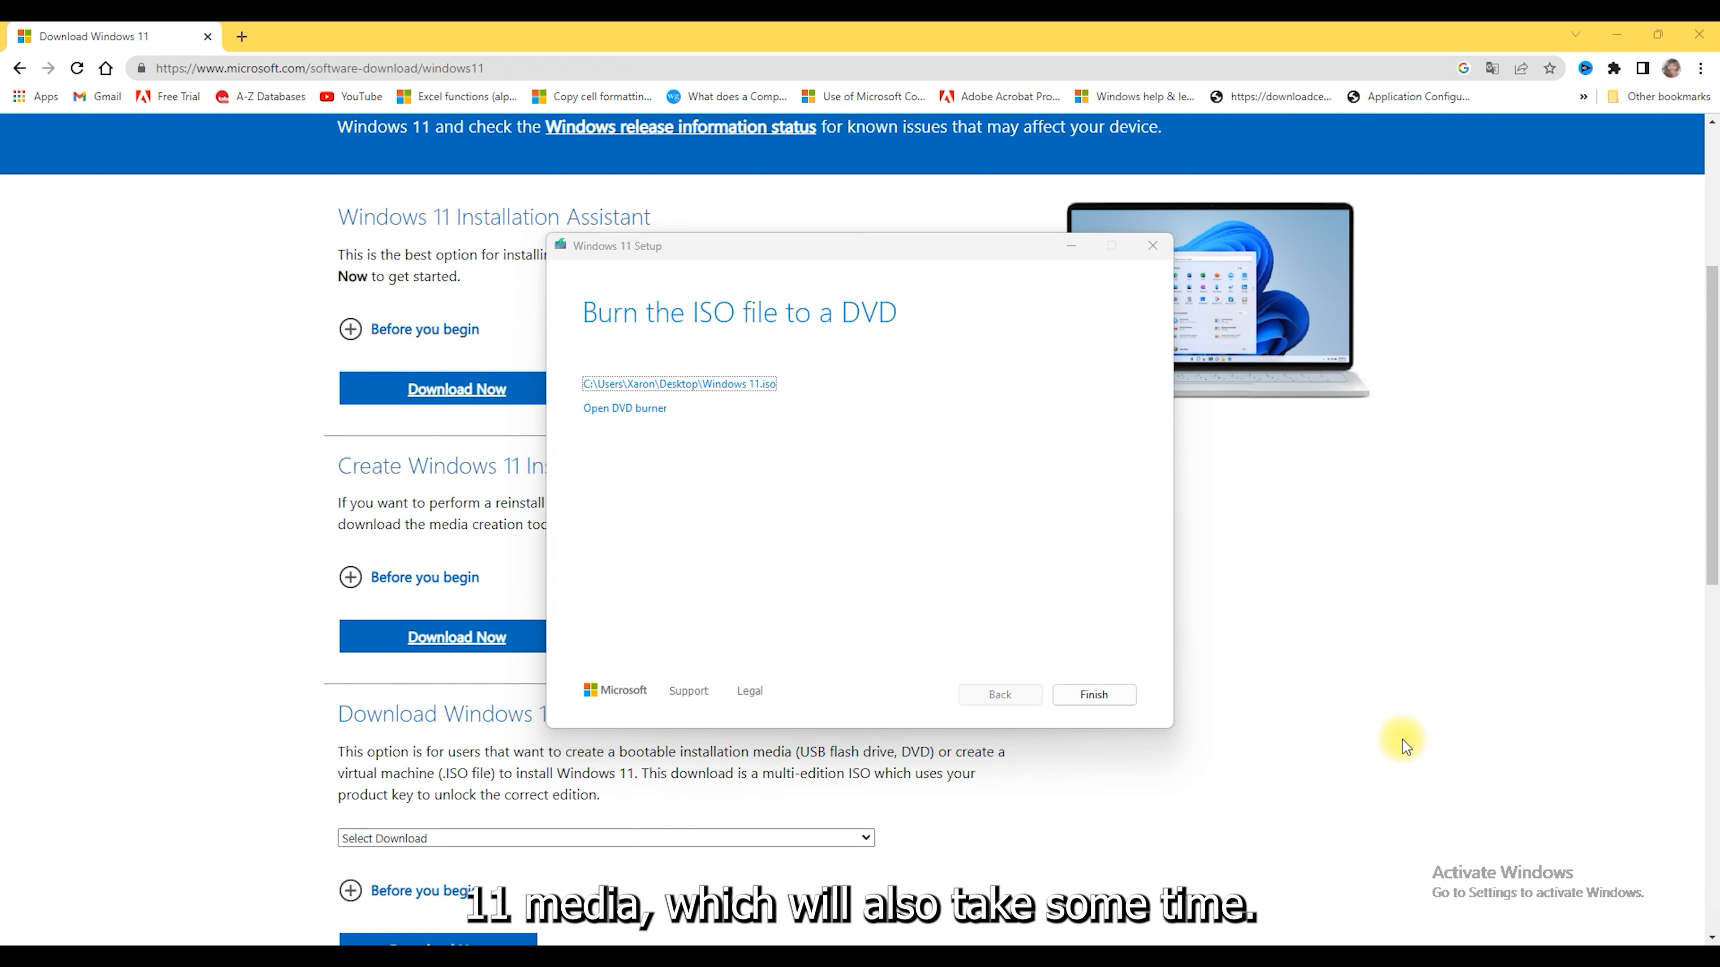
{"action": "left_click", "coordinate": [1095, 695]}
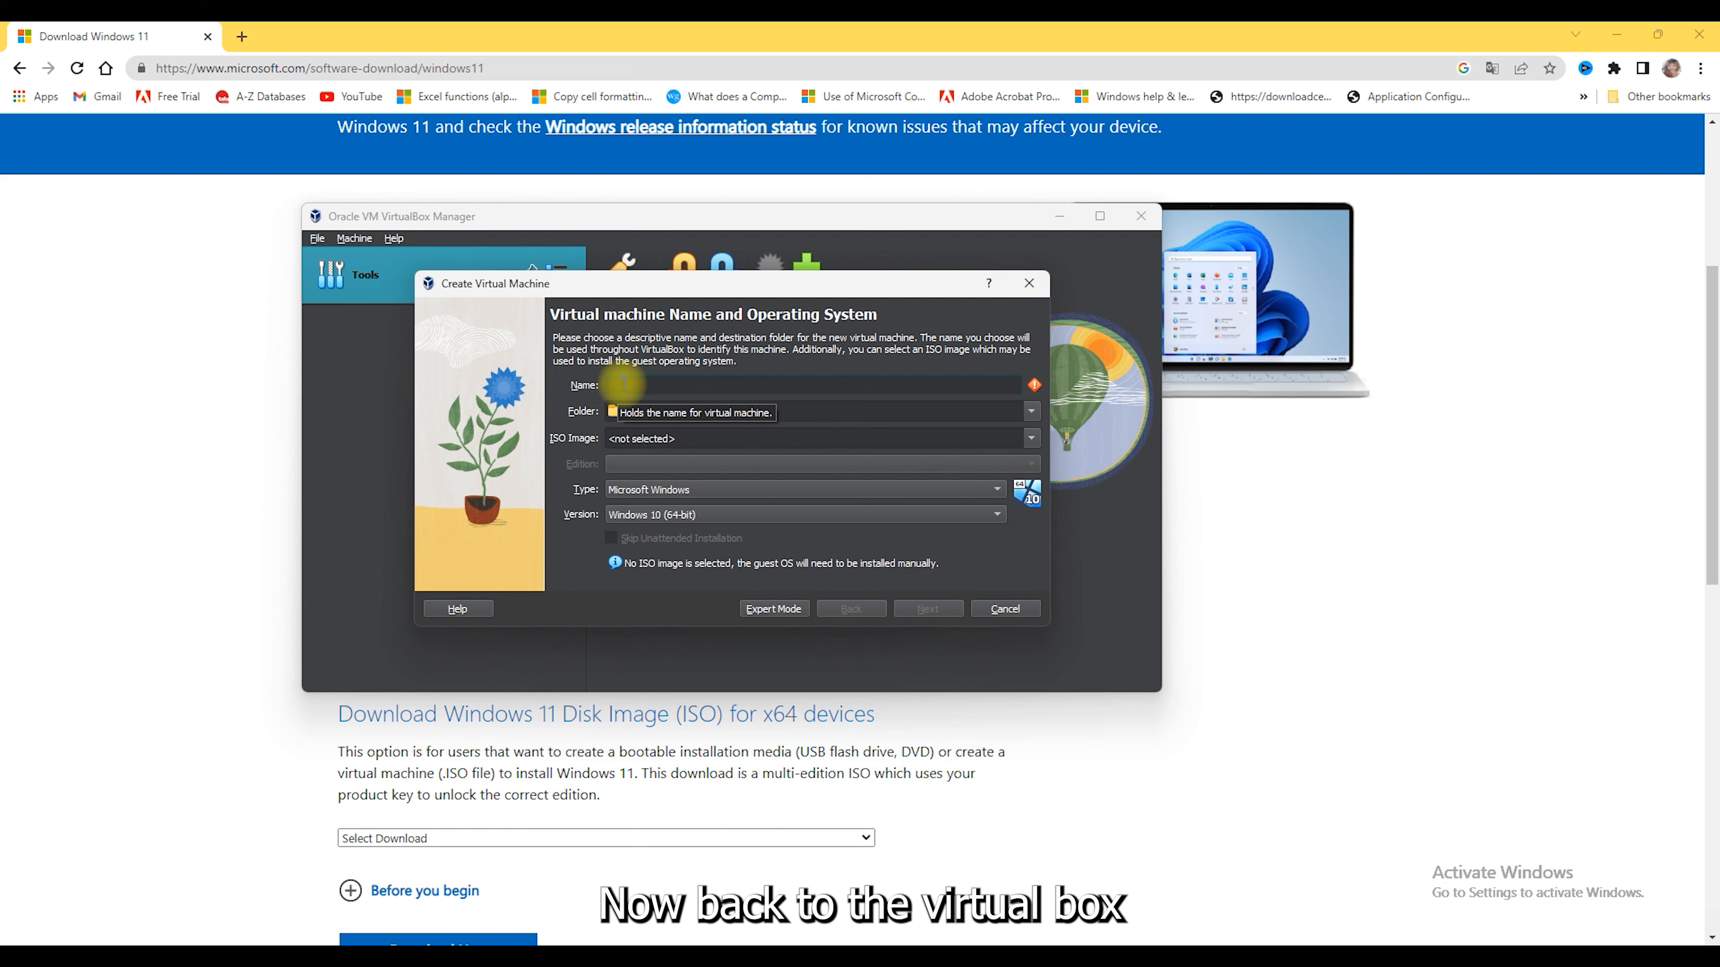
Step: In VirtualBox, name the new virtual machine windows11 and browse for another ISO image
{"action": "type", "text": "windows11"}
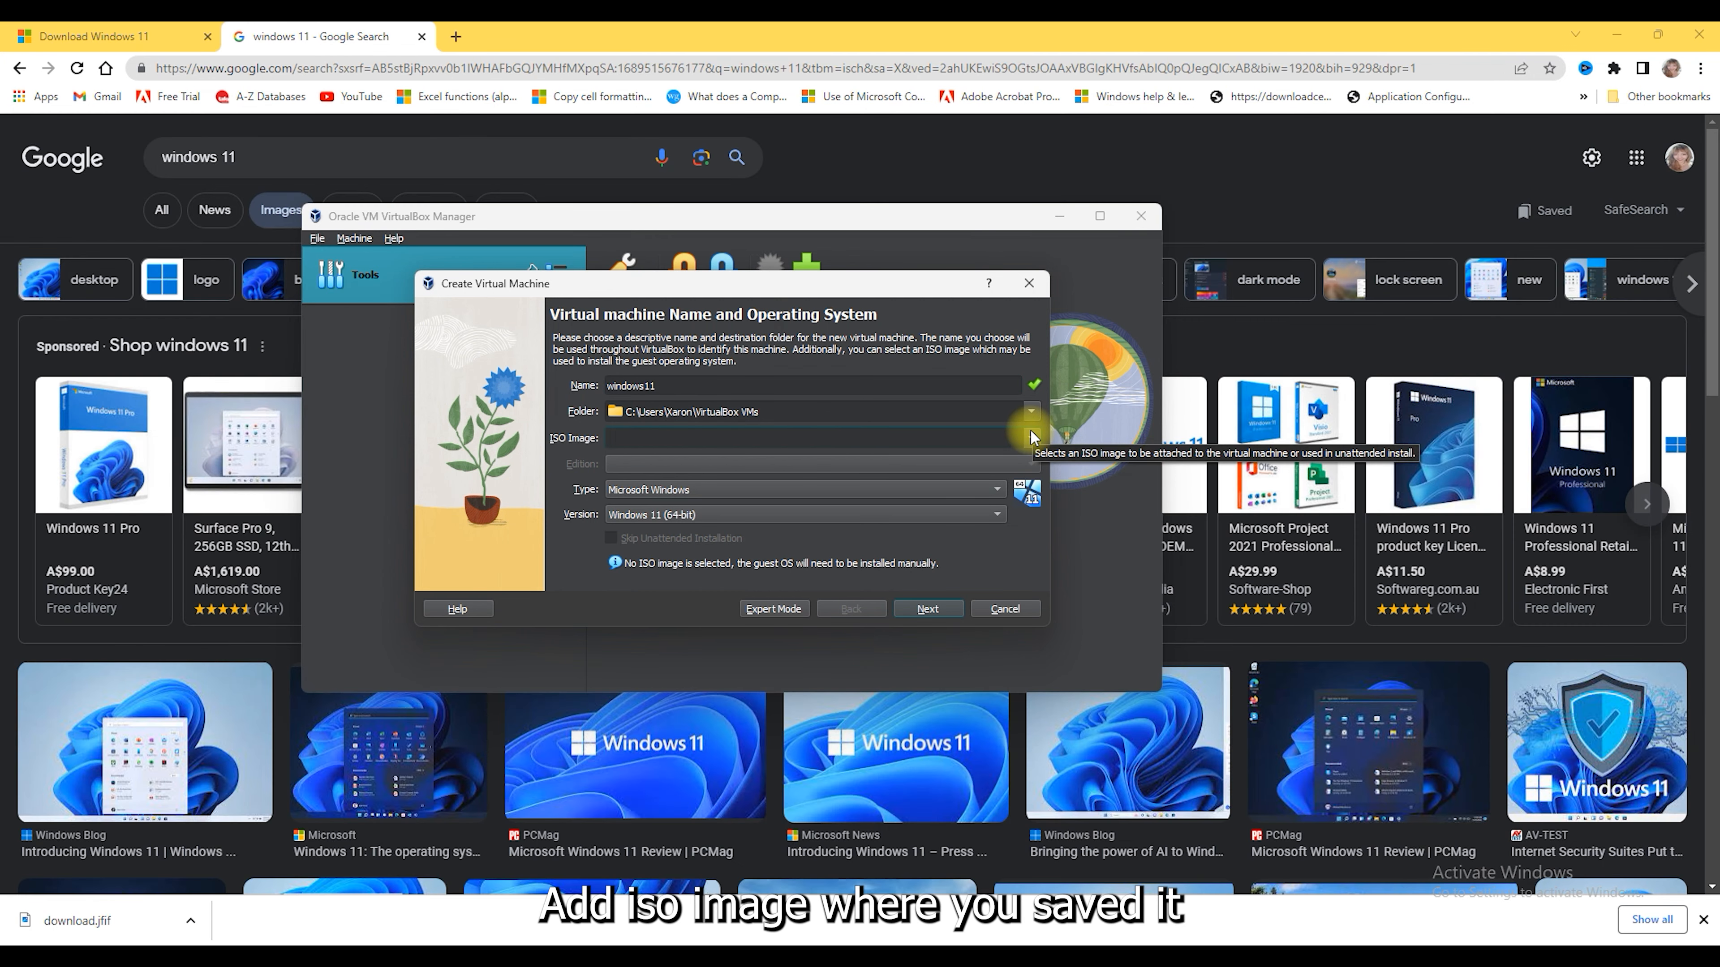
{"action": "left_click", "coordinate": [1031, 438]}
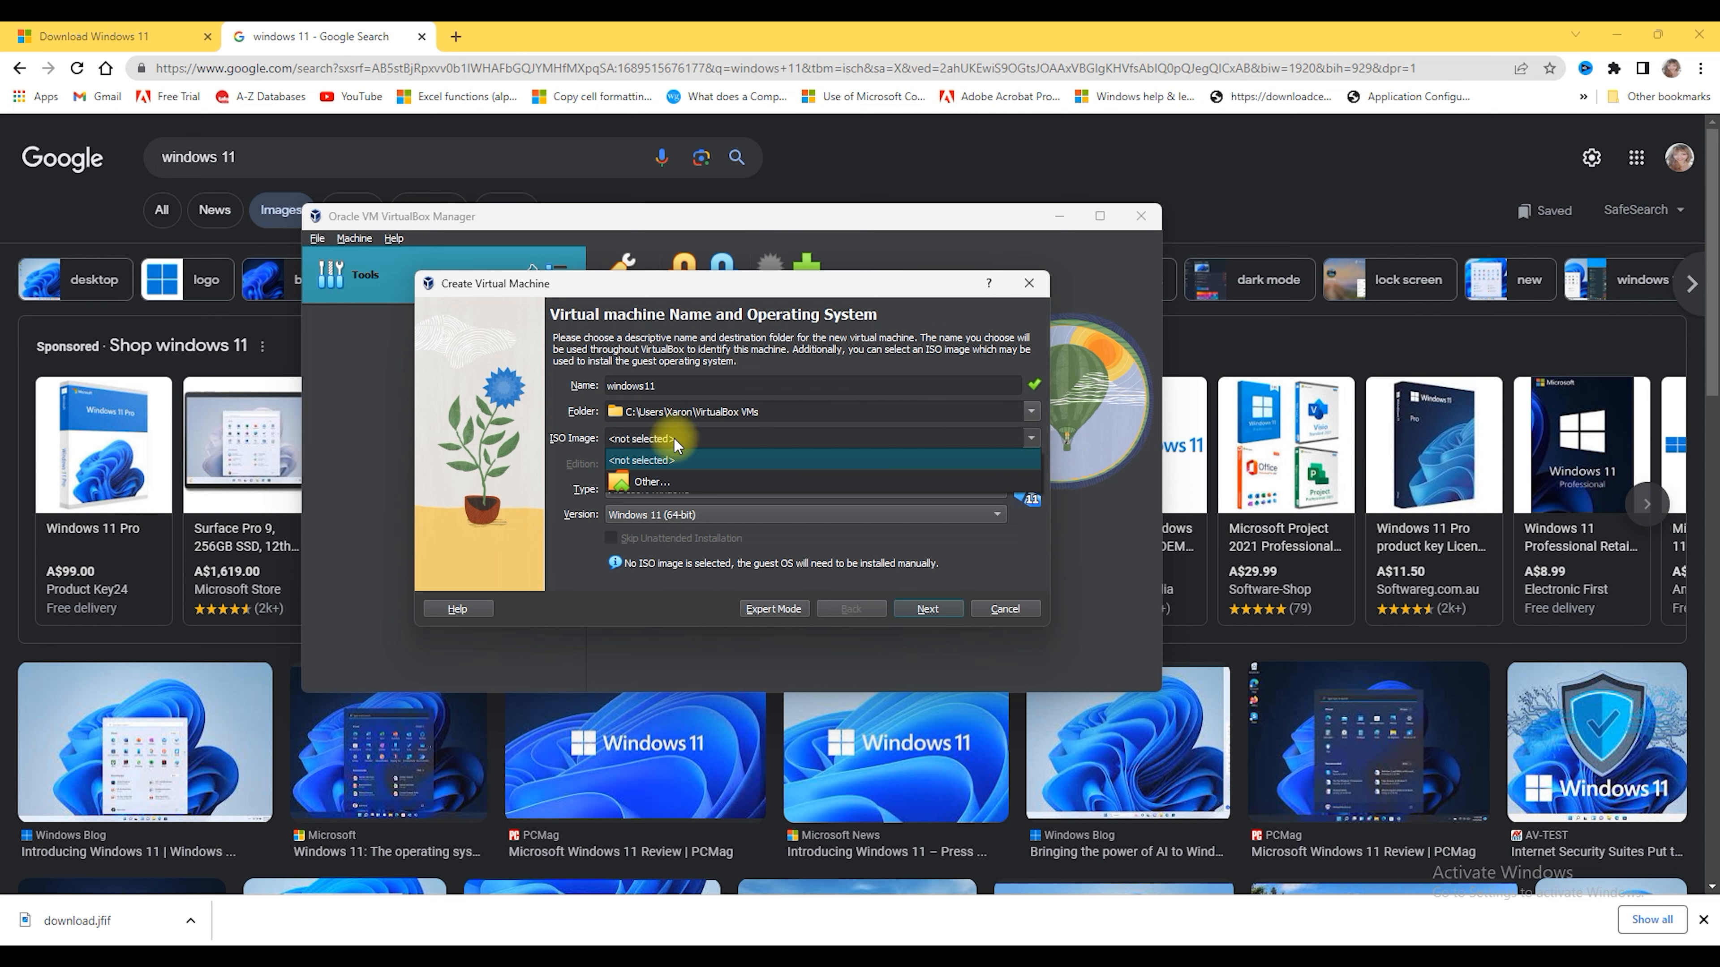
{"action": "left_click", "coordinate": [650, 484]}
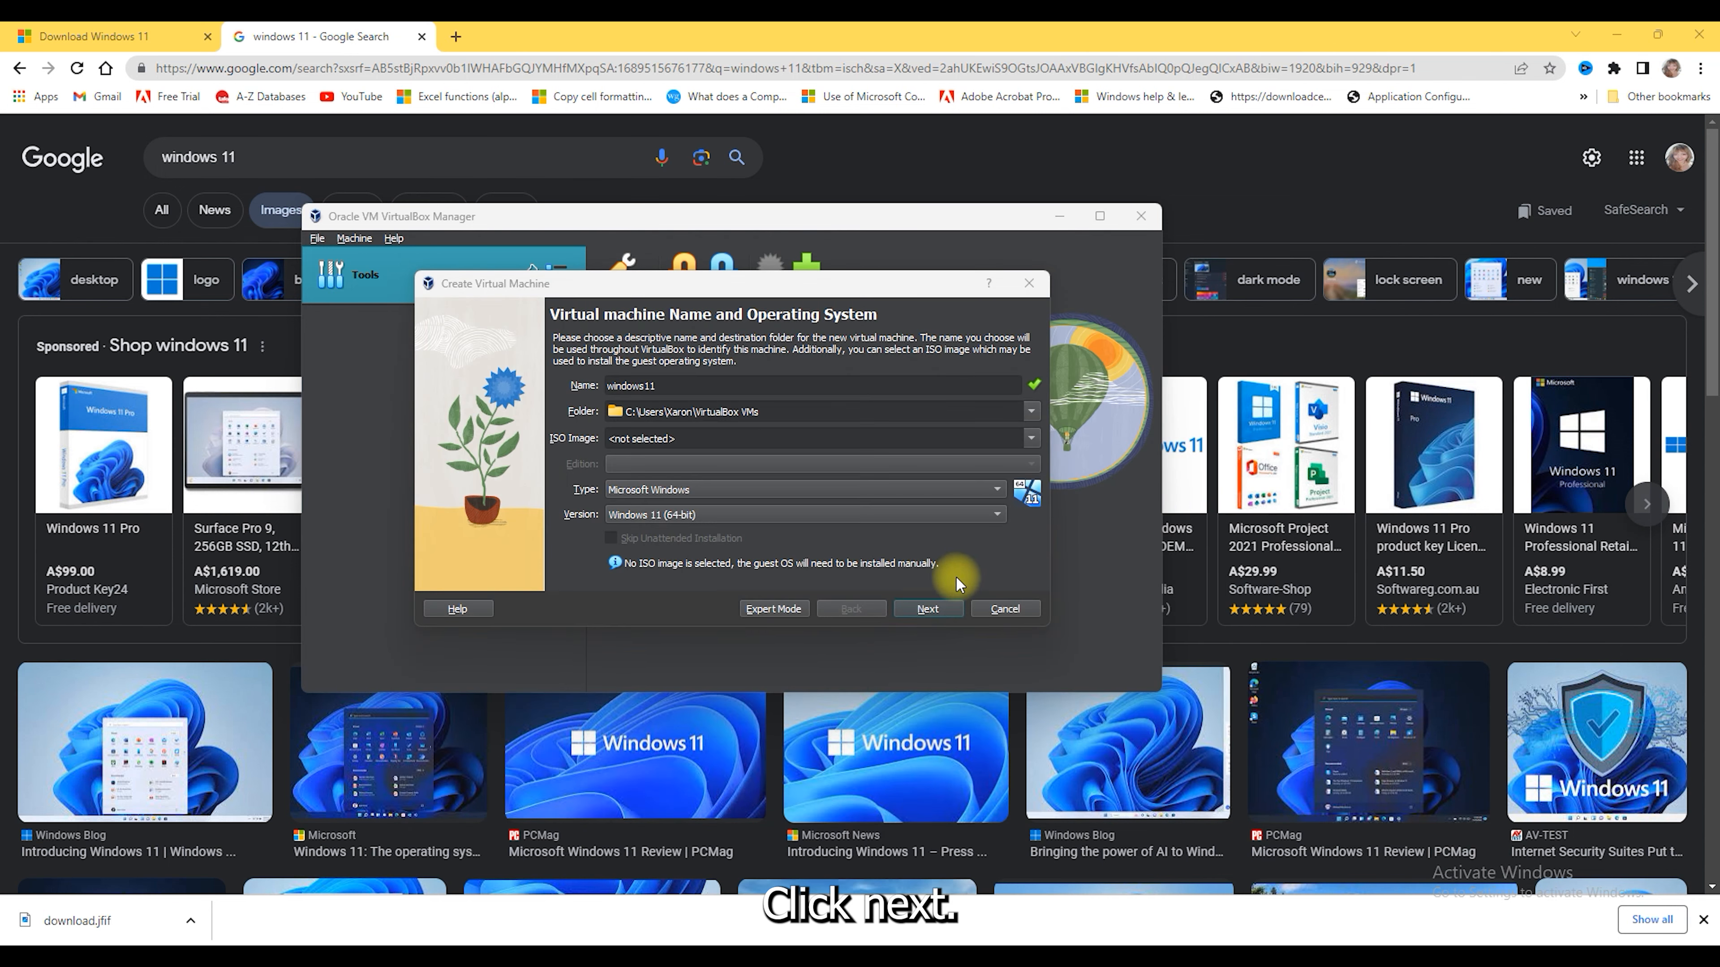
Step: Create the virtual machine with 4096 MB of memory, 2 processors, EFI enabled and a 98.08 GB disk without pre-allocation
{"action": "left_click", "coordinate": [926, 609]}
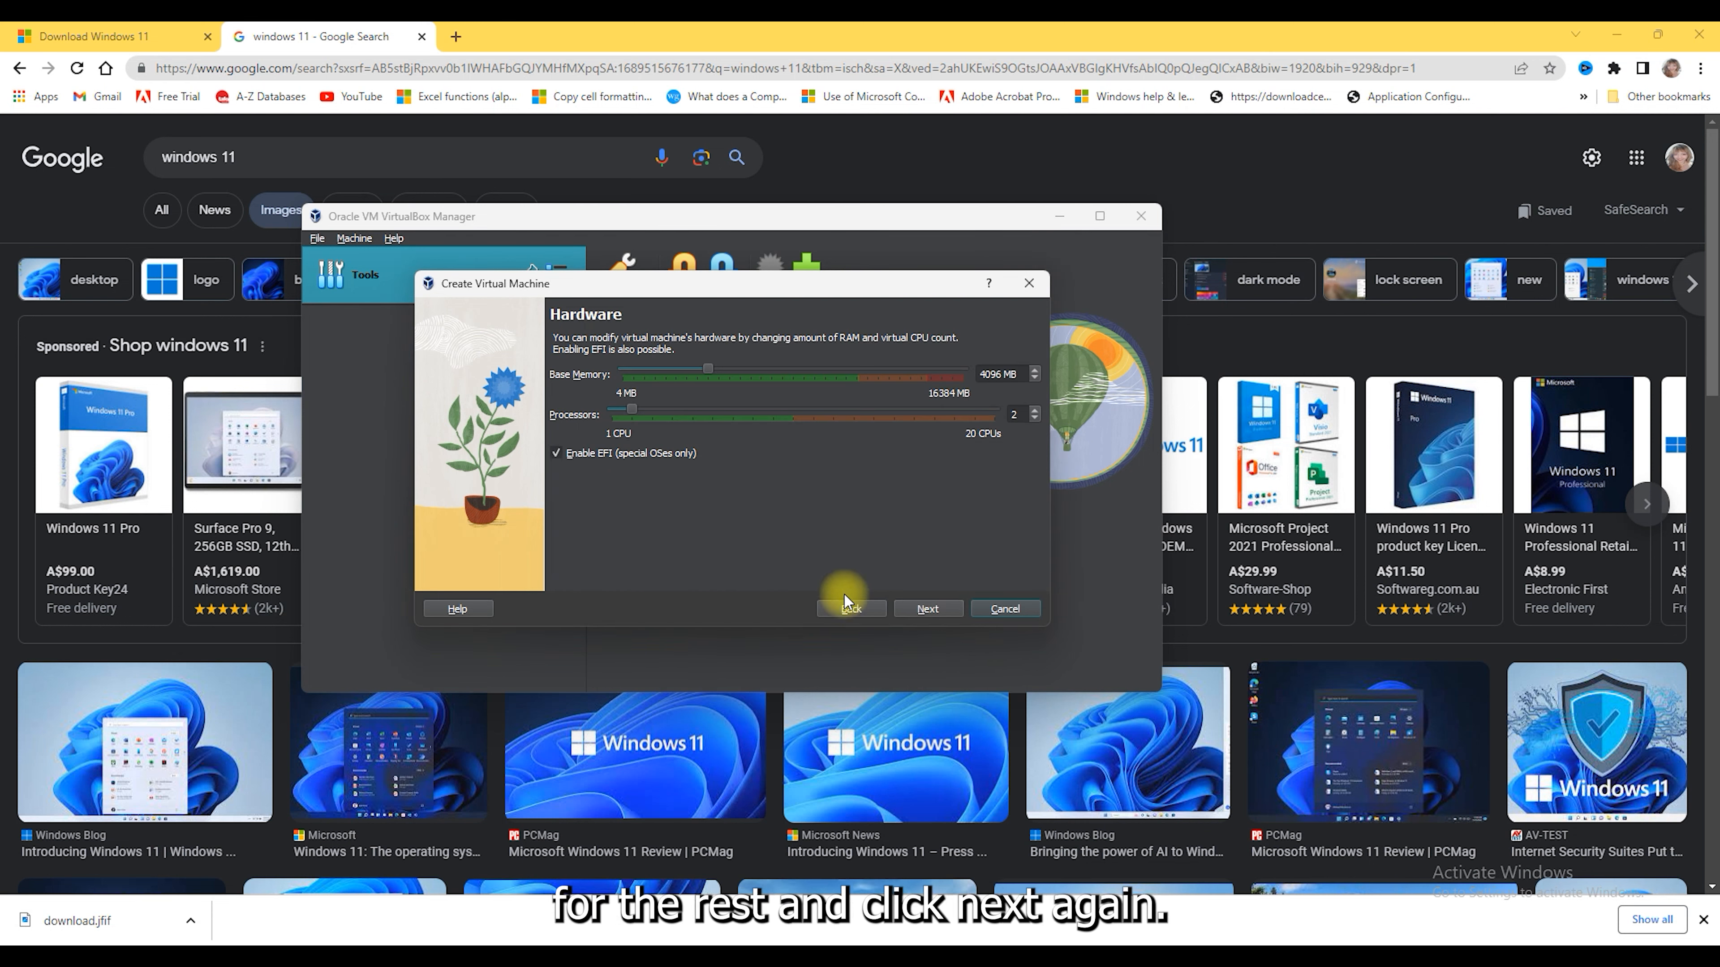
{"action": "left_click", "coordinate": [927, 607]}
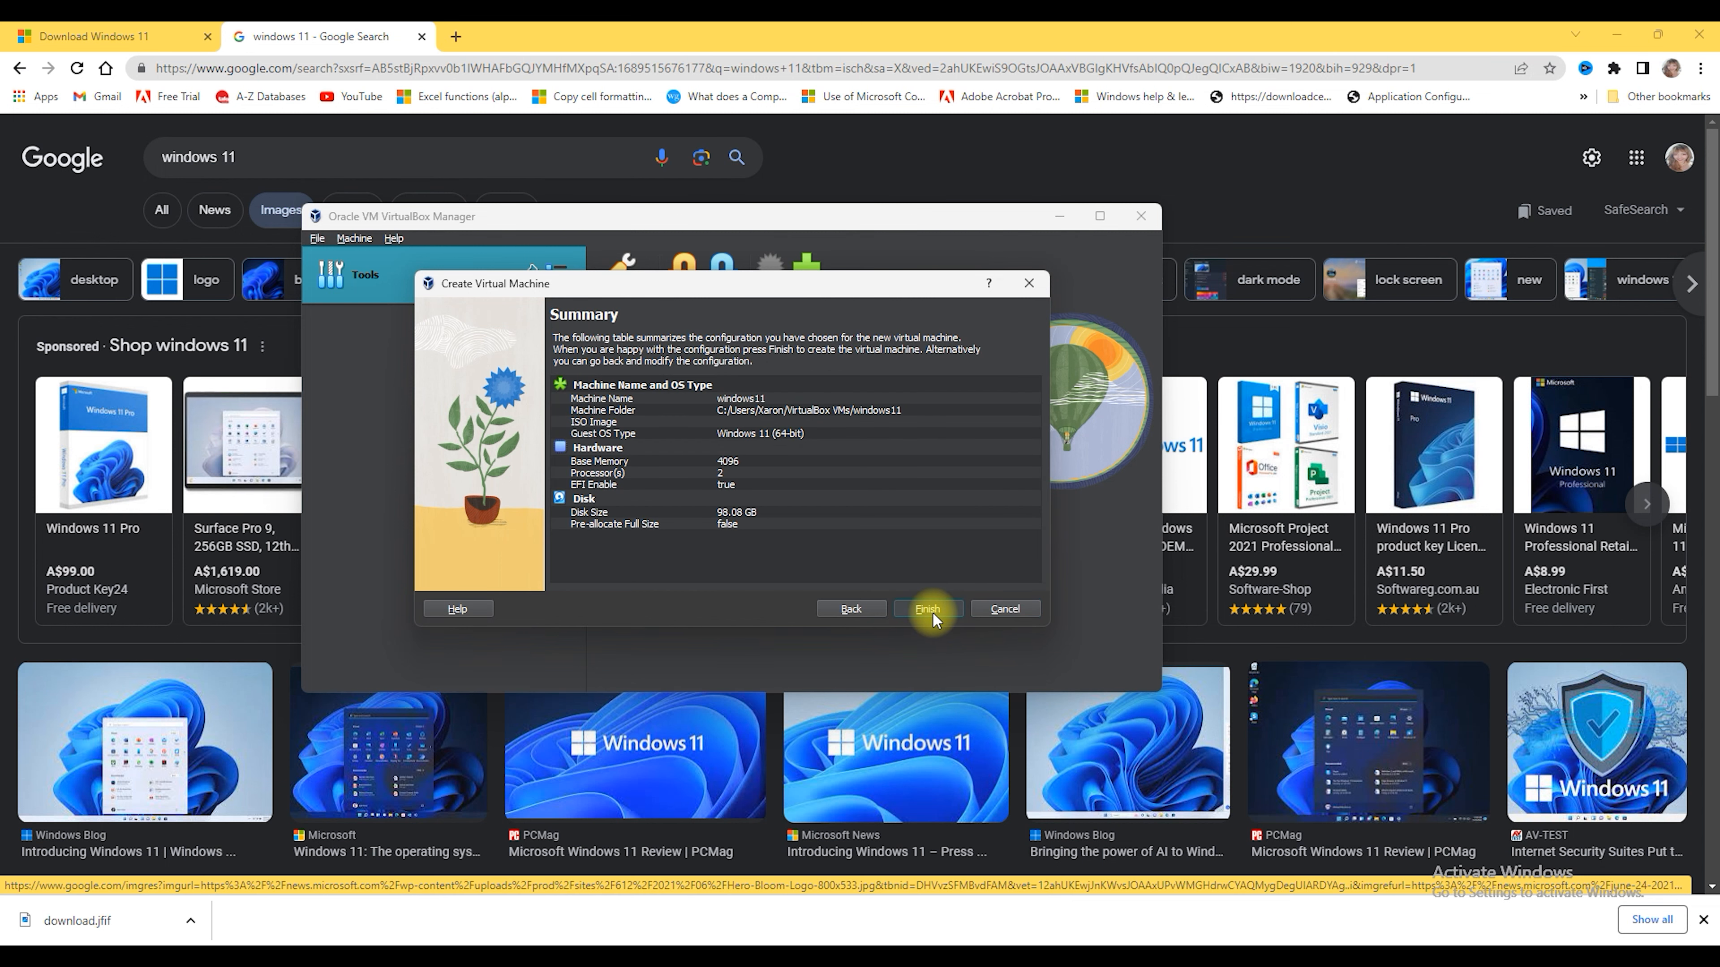
{"action": "left_click", "coordinate": [931, 609]}
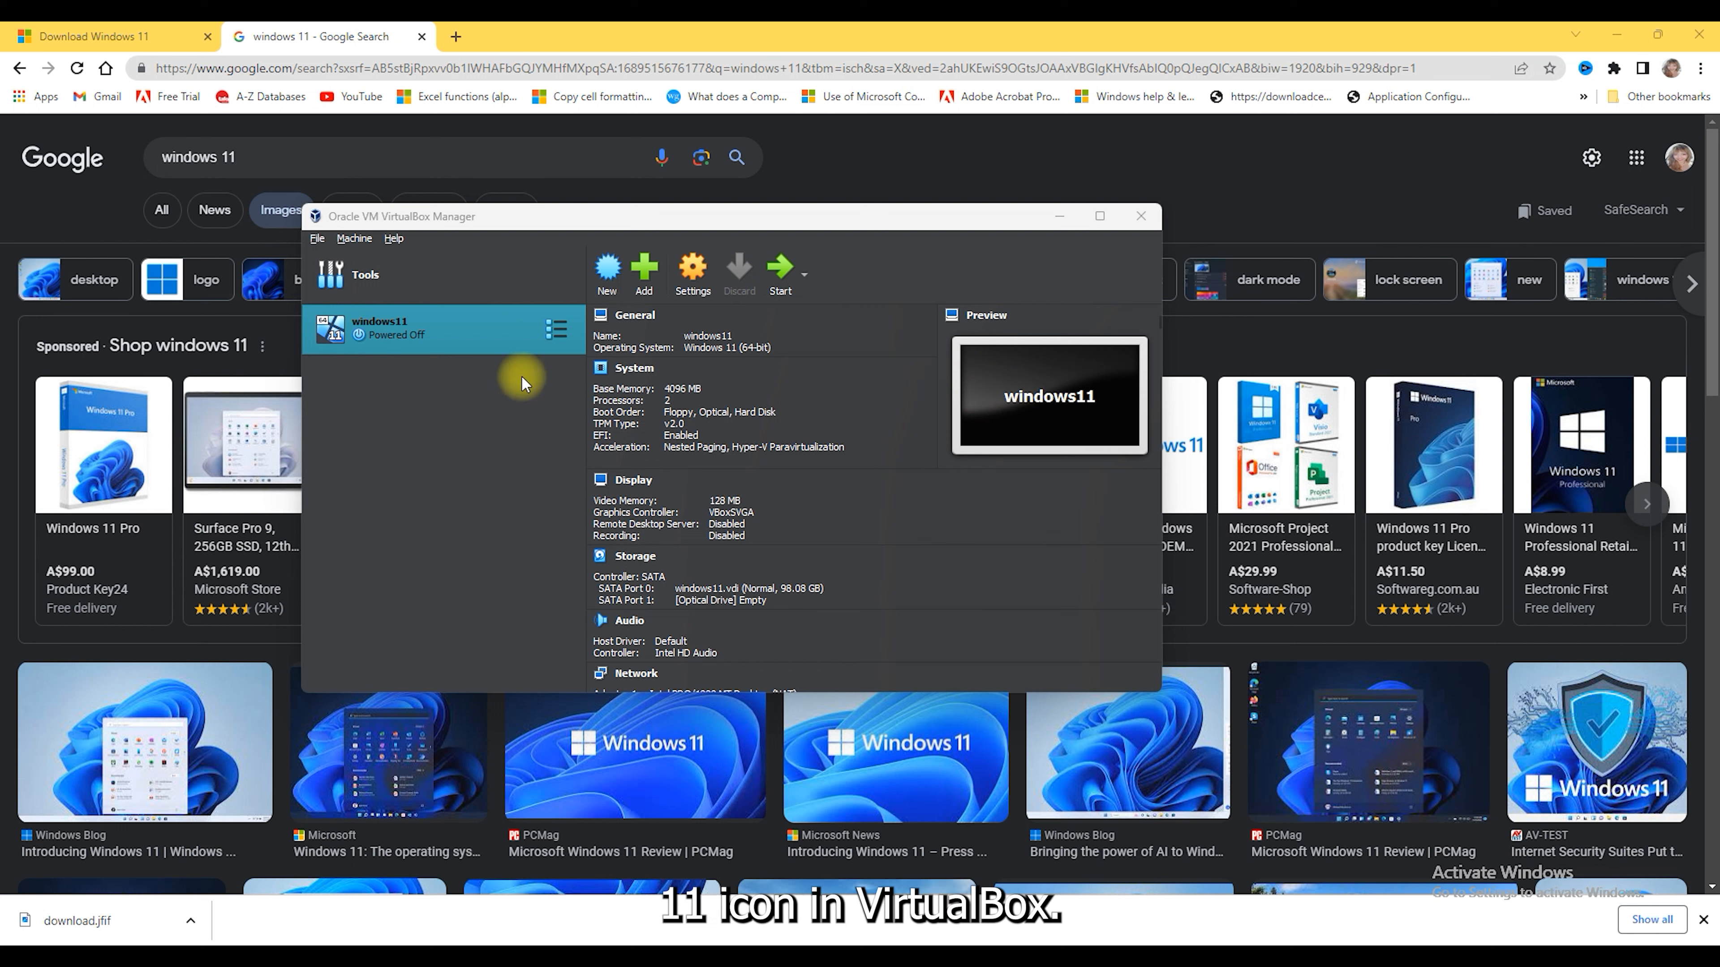
Step: Open Command Prompt and run systeminfo.exe to check the host computer's virtualization information
{"action": "left_click", "coordinate": [219, 960]}
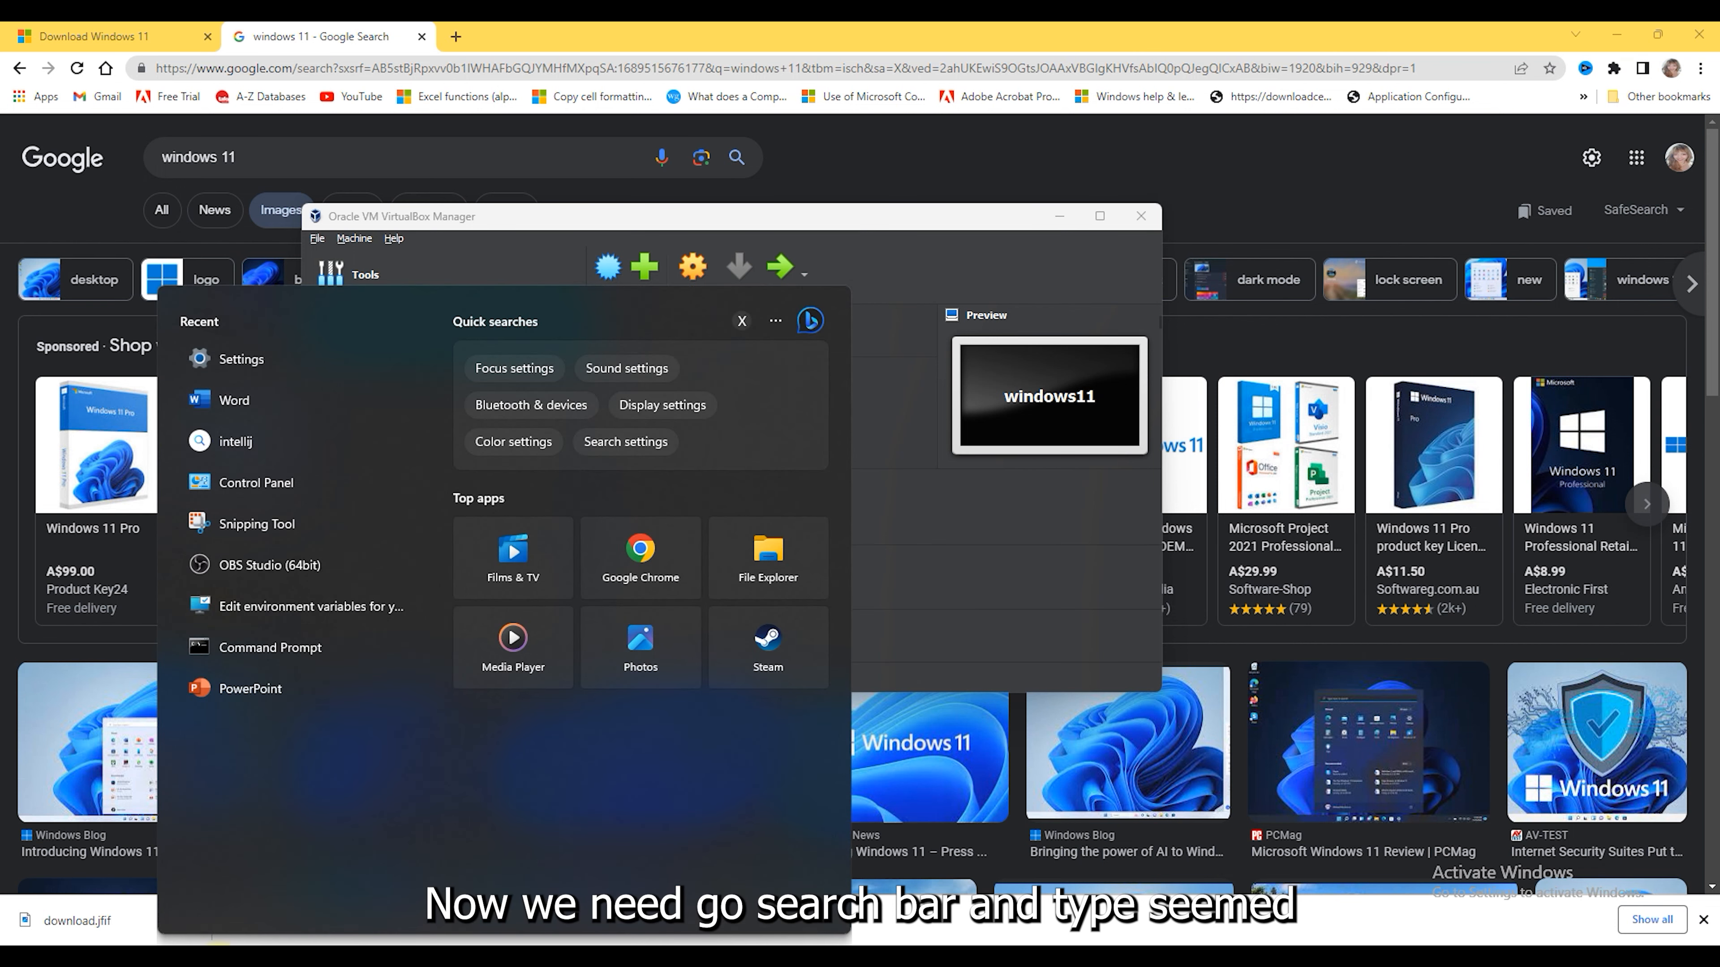
{"action": "type", "text": "cm"}
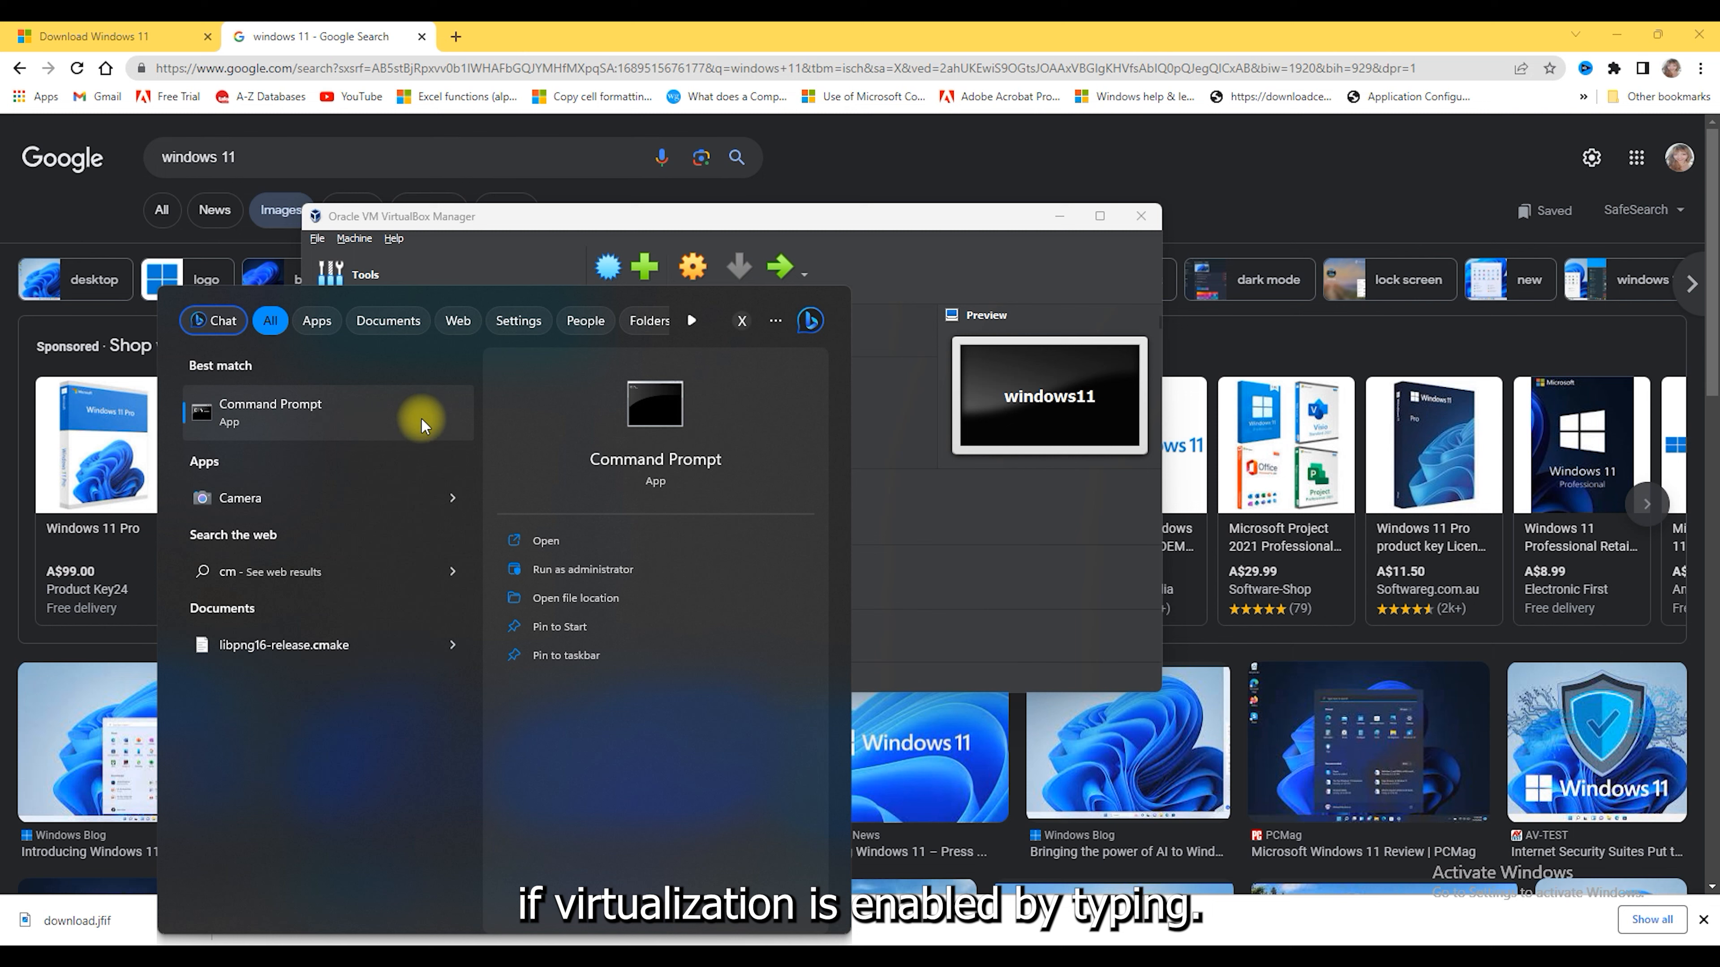
{"action": "left_click", "coordinate": [373, 413]}
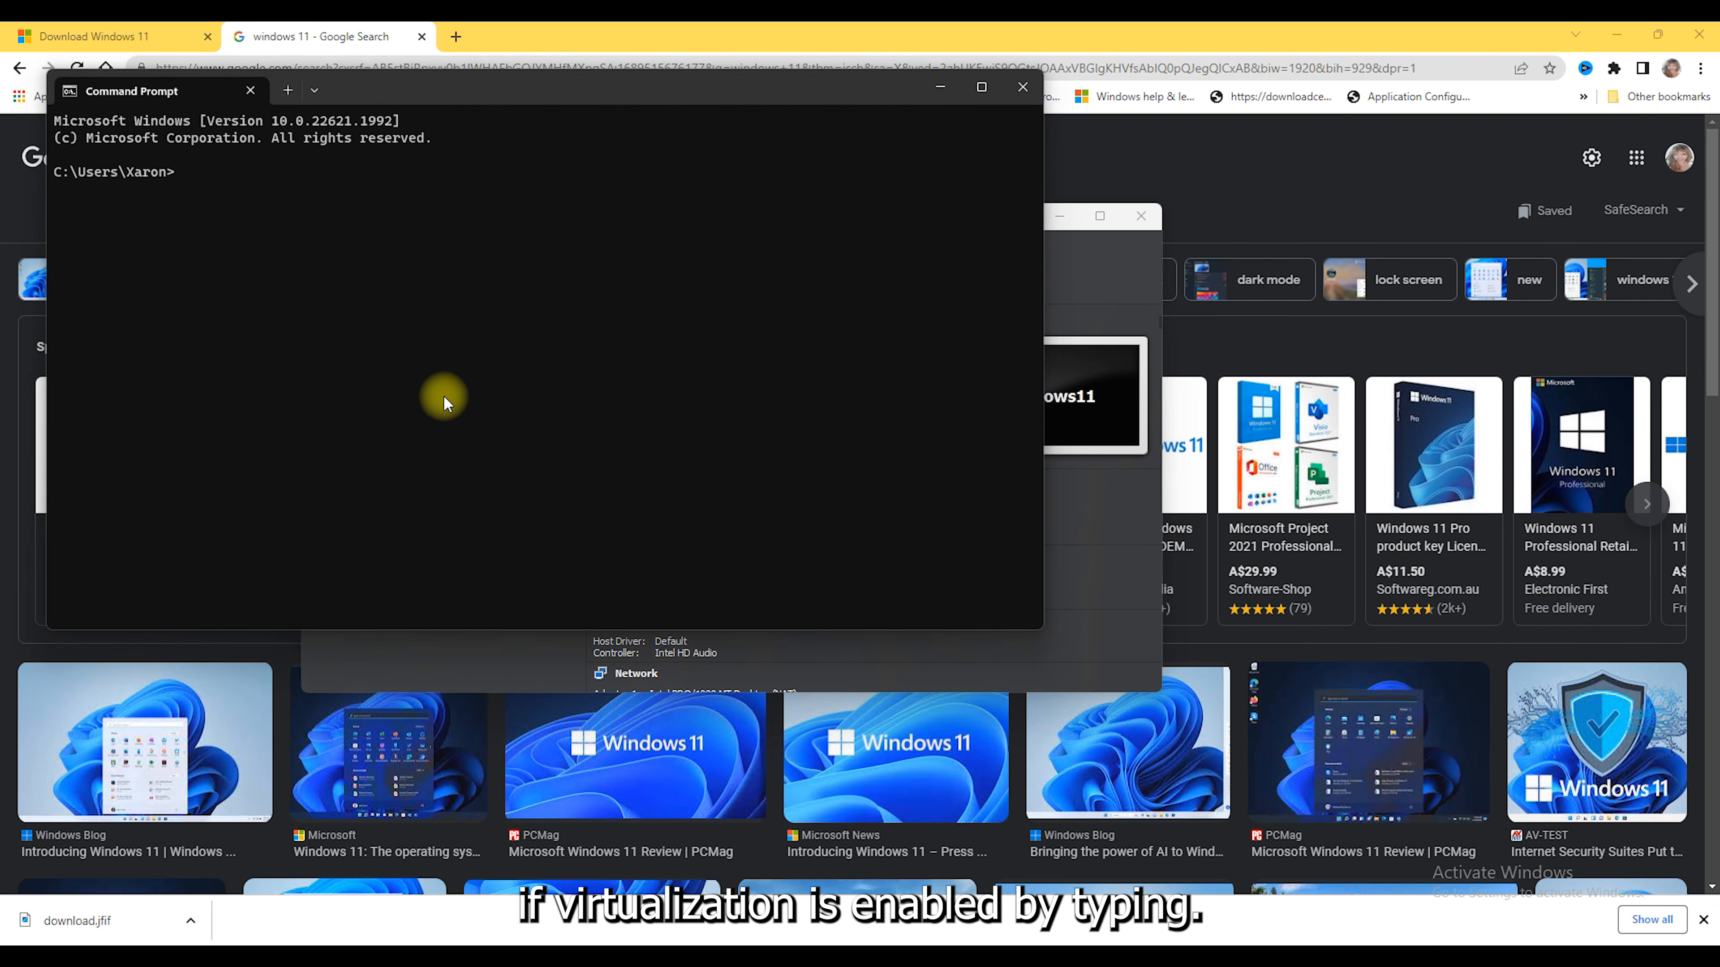
{"action": "type", "text": "systeminfo"}
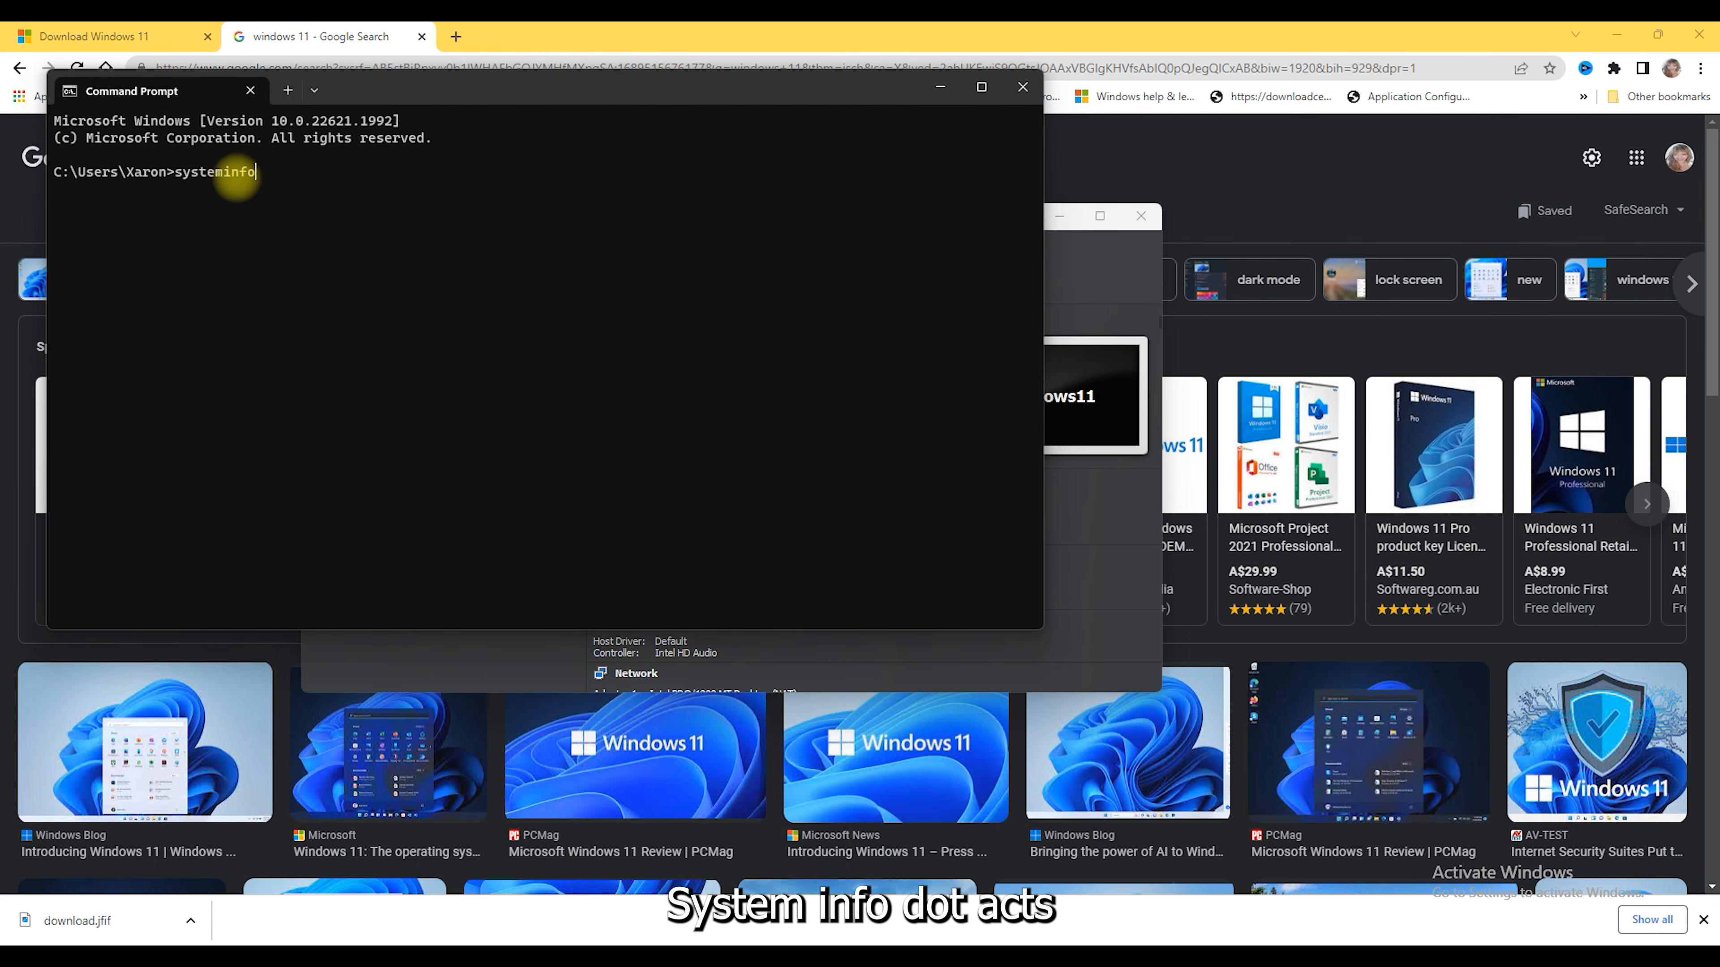
{"action": "type", "text": ".ex"}
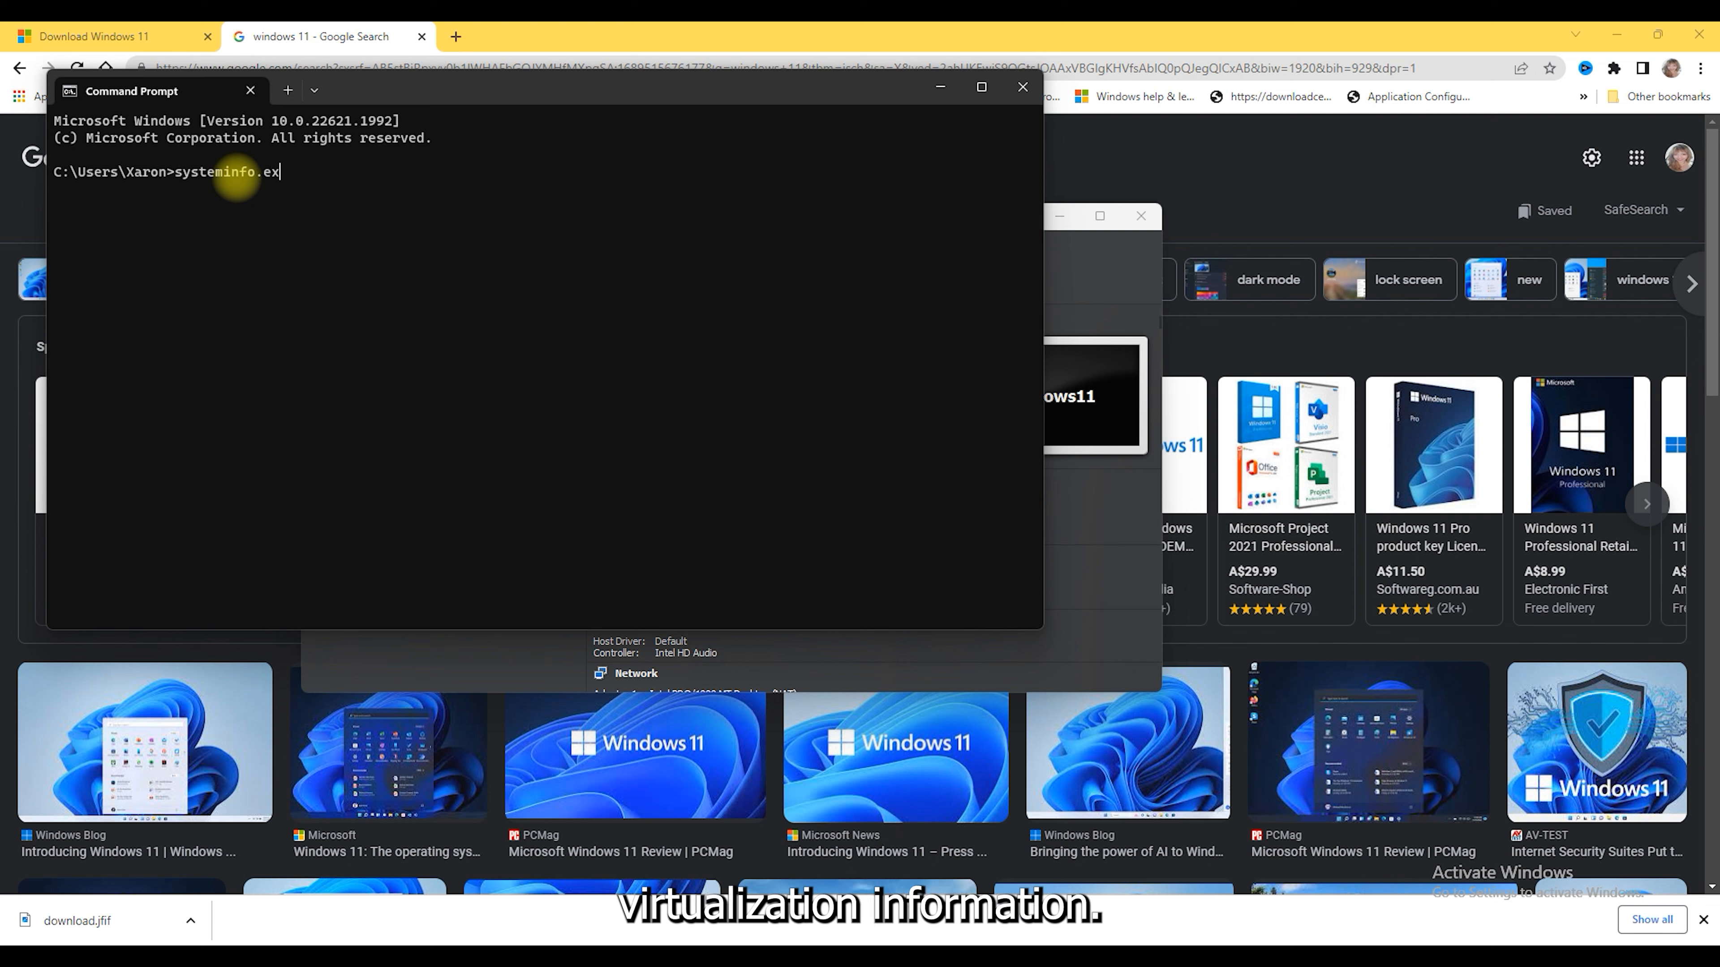
{"action": "type", "text": "e"}
{"action": "key", "text": "Return"}
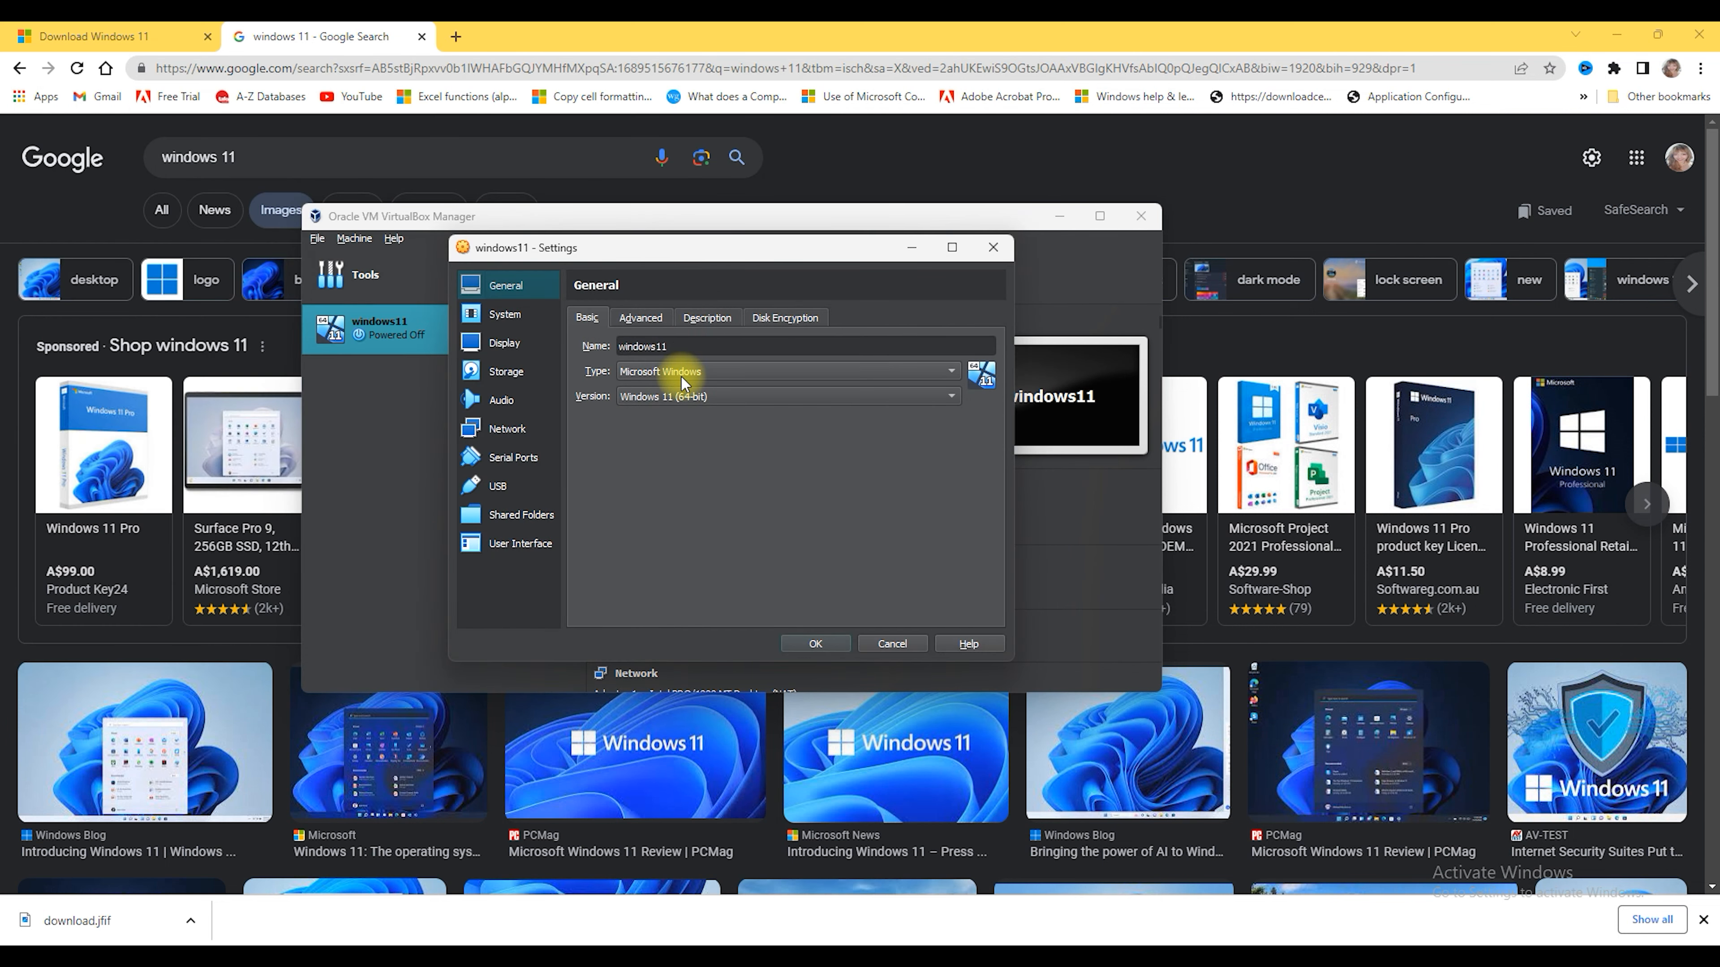
Step: In the windows11 machine's storage settings, attach Windows 11.iso from the desktop to the empty optical drive and save the settings
{"action": "left_click", "coordinate": [498, 374]}
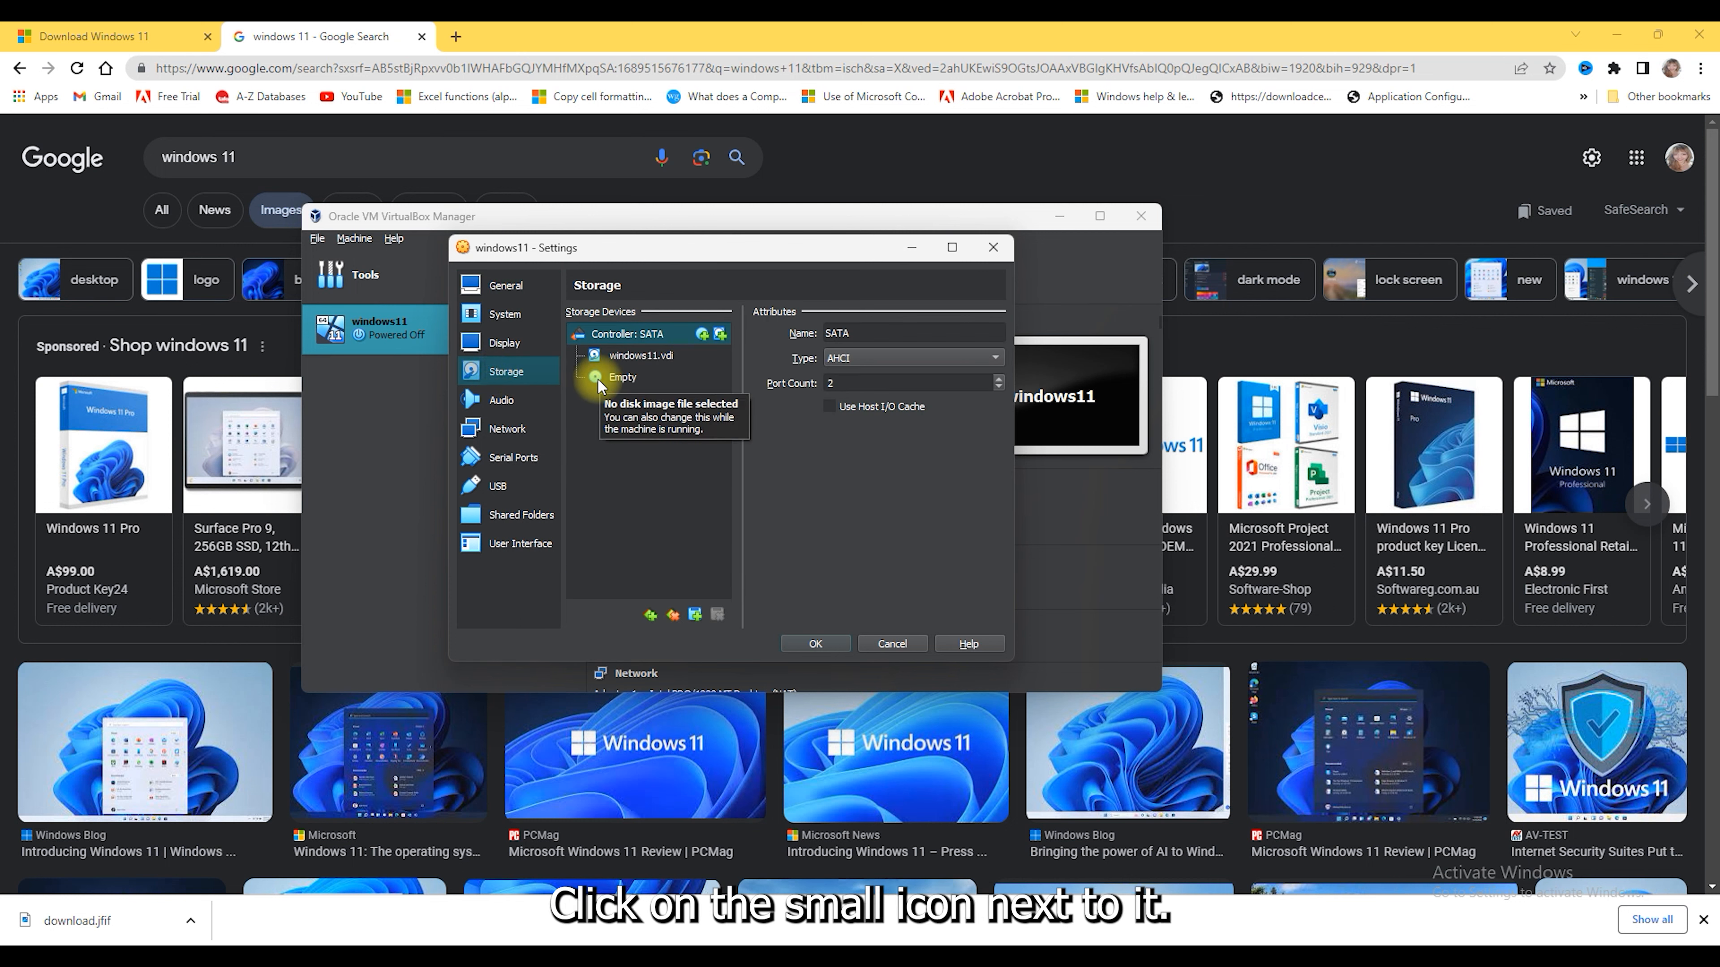
{"action": "left_click", "coordinate": [620, 379]}
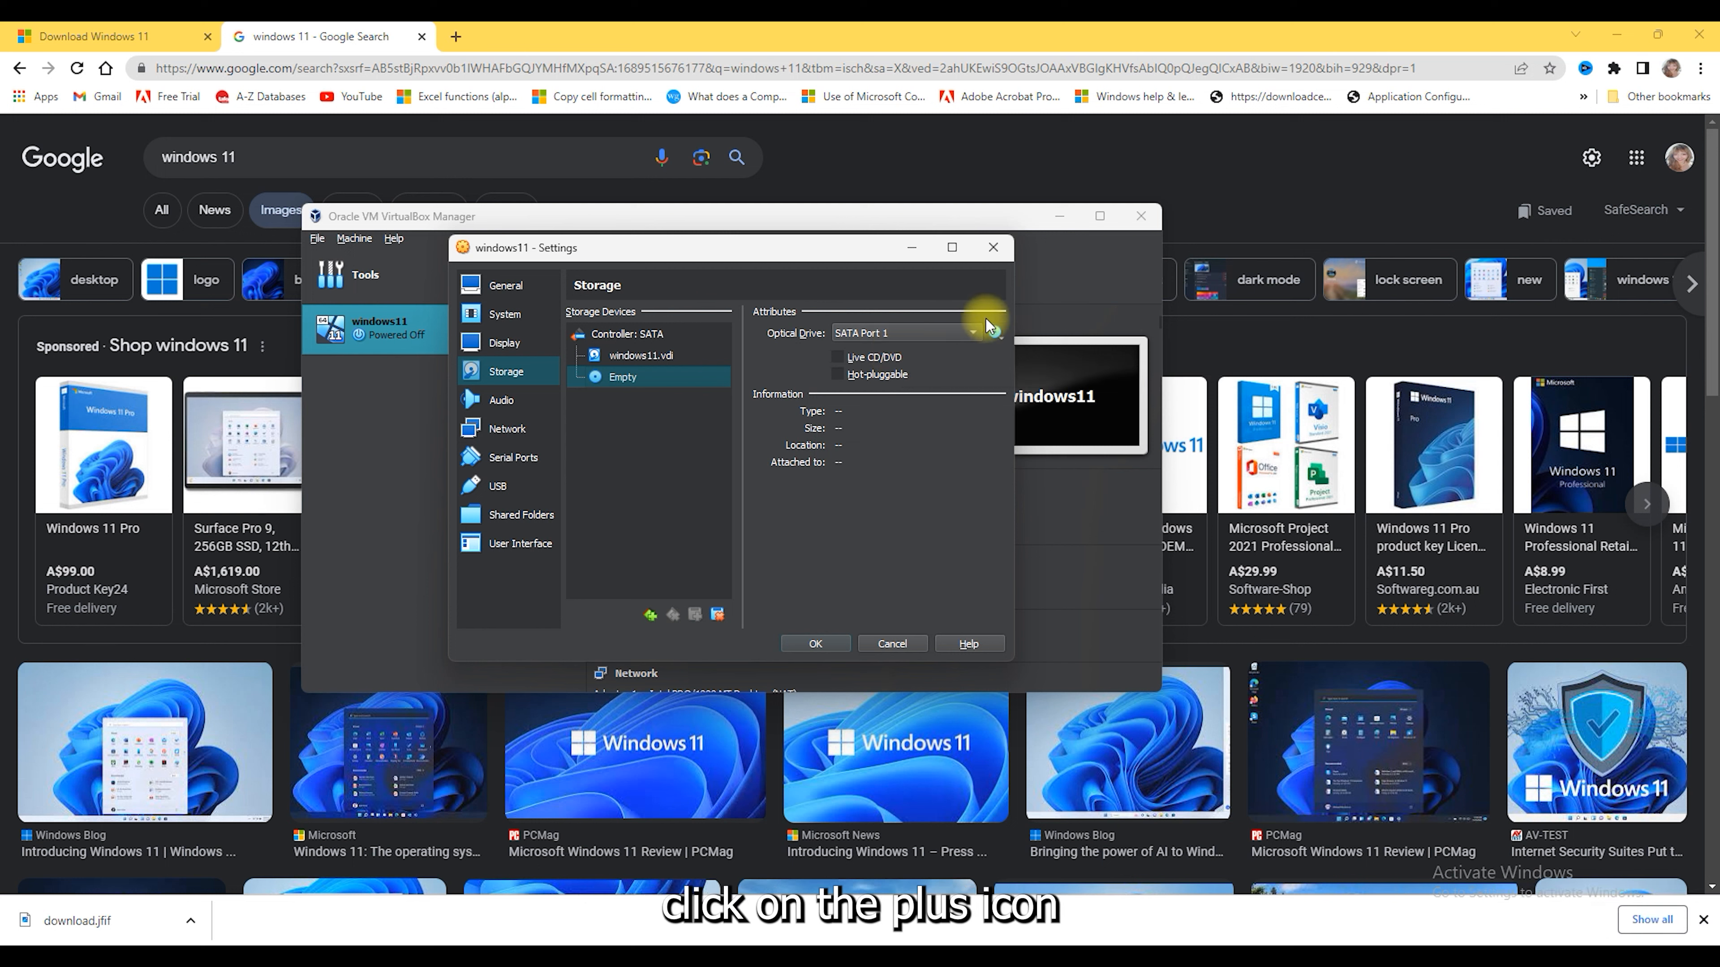
{"action": "left_click", "coordinate": [995, 333]}
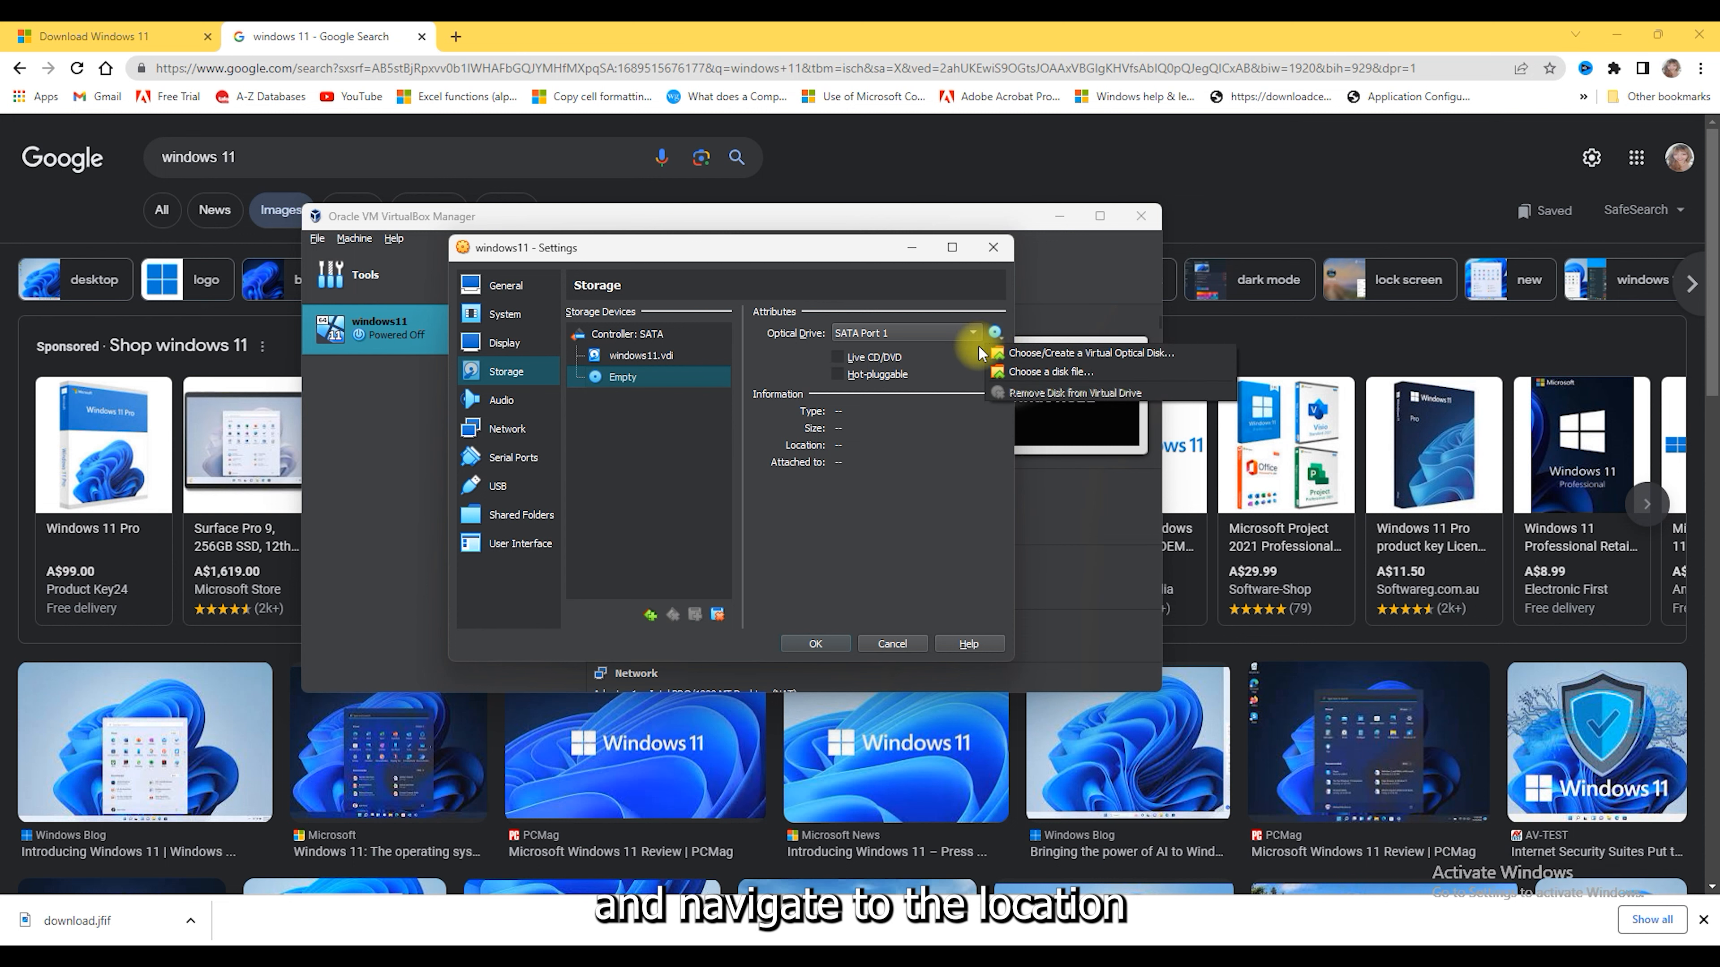
{"action": "left_click", "coordinate": [1058, 355]}
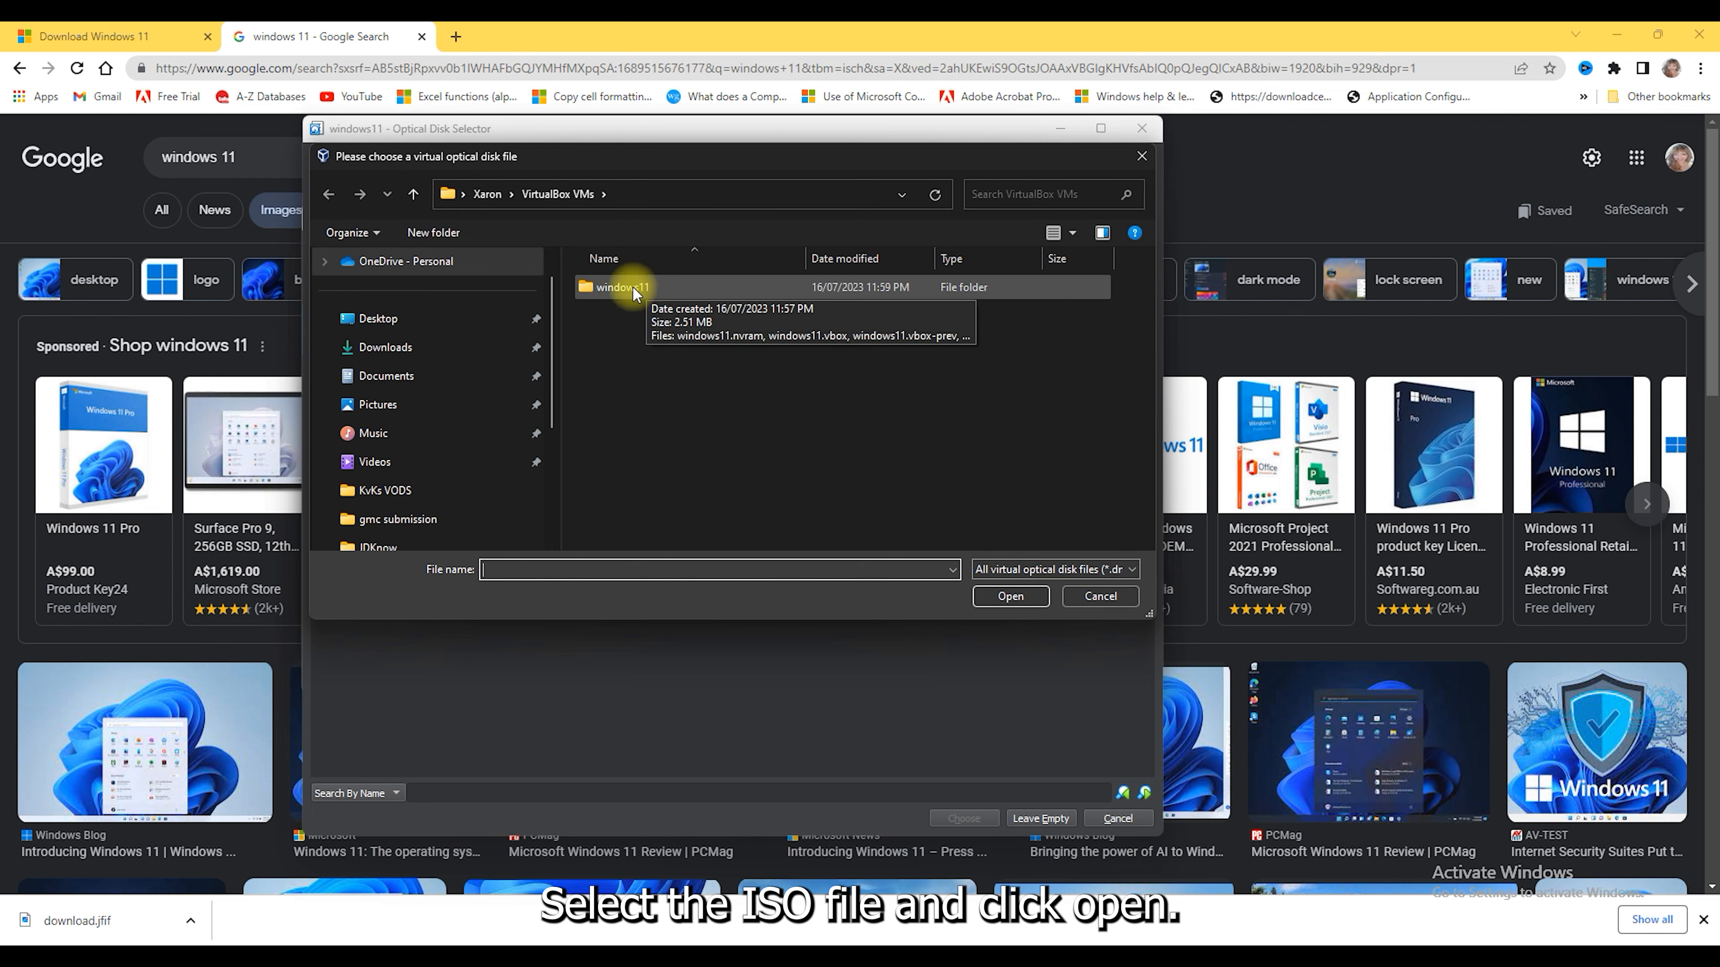
{"action": "left_click", "coordinate": [378, 318]}
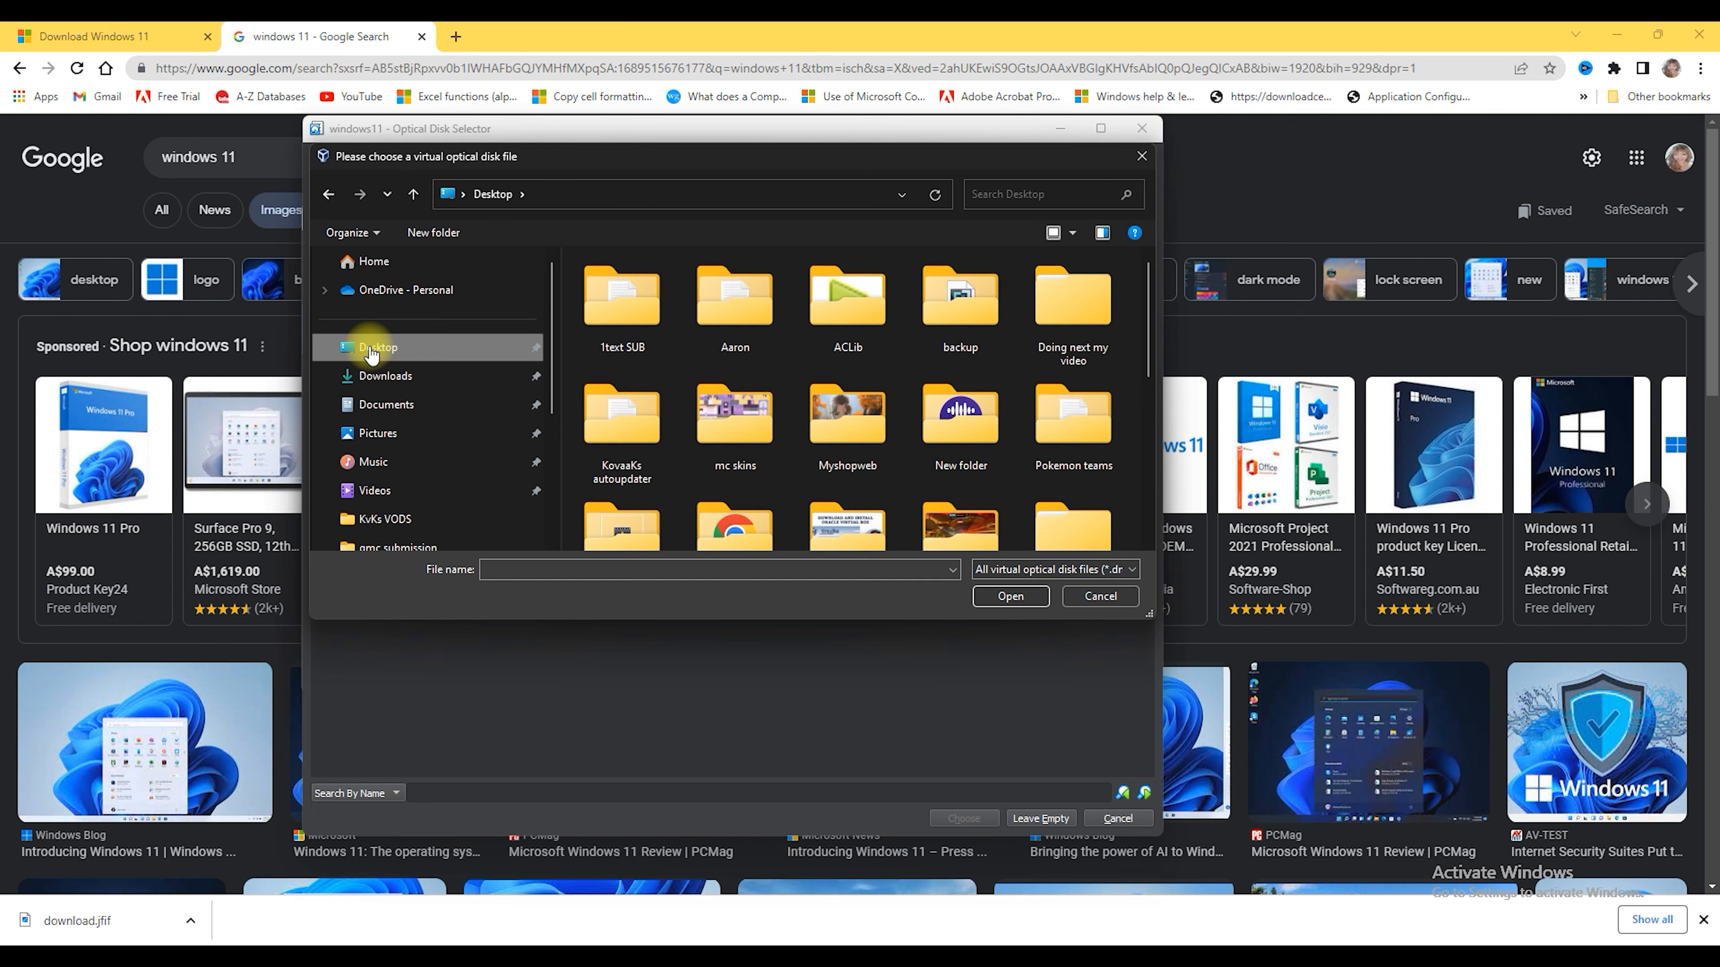
{"action": "scroll", "coordinate": [918, 405], "scroll_direction": "down", "scroll_amount": 3}
{"action": "scroll", "coordinate": [917, 406], "scroll_direction": "down", "scroll_amount": 2}
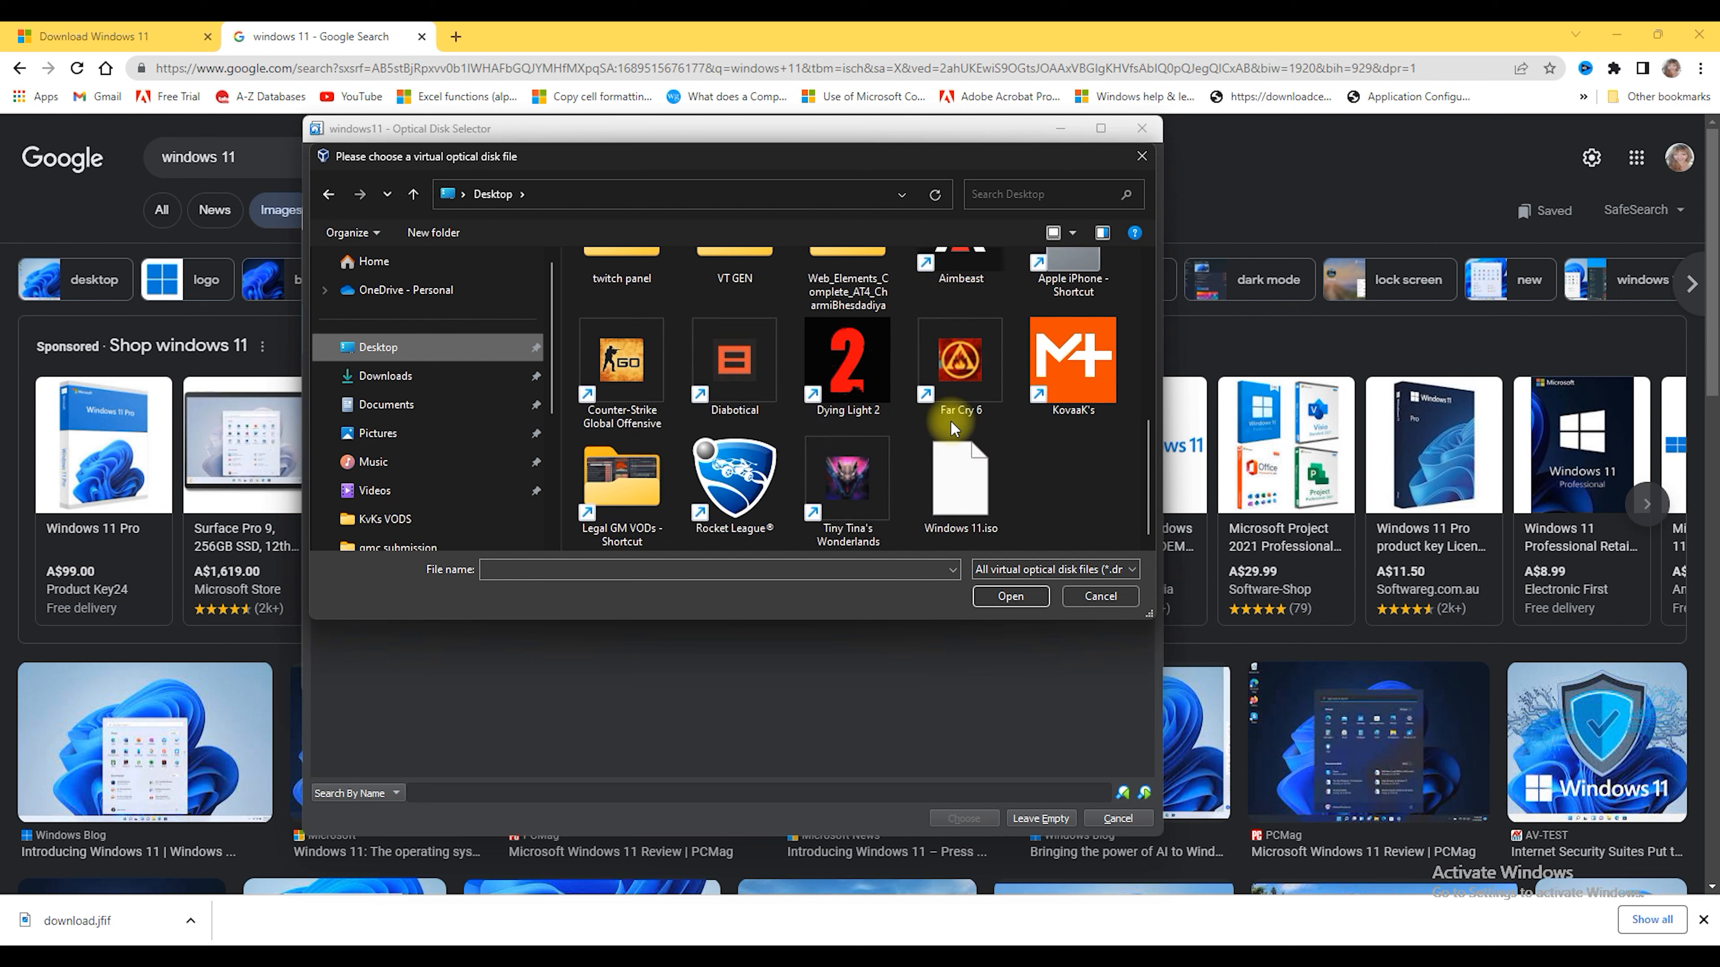
{"action": "double_click", "coordinate": [965, 493]}
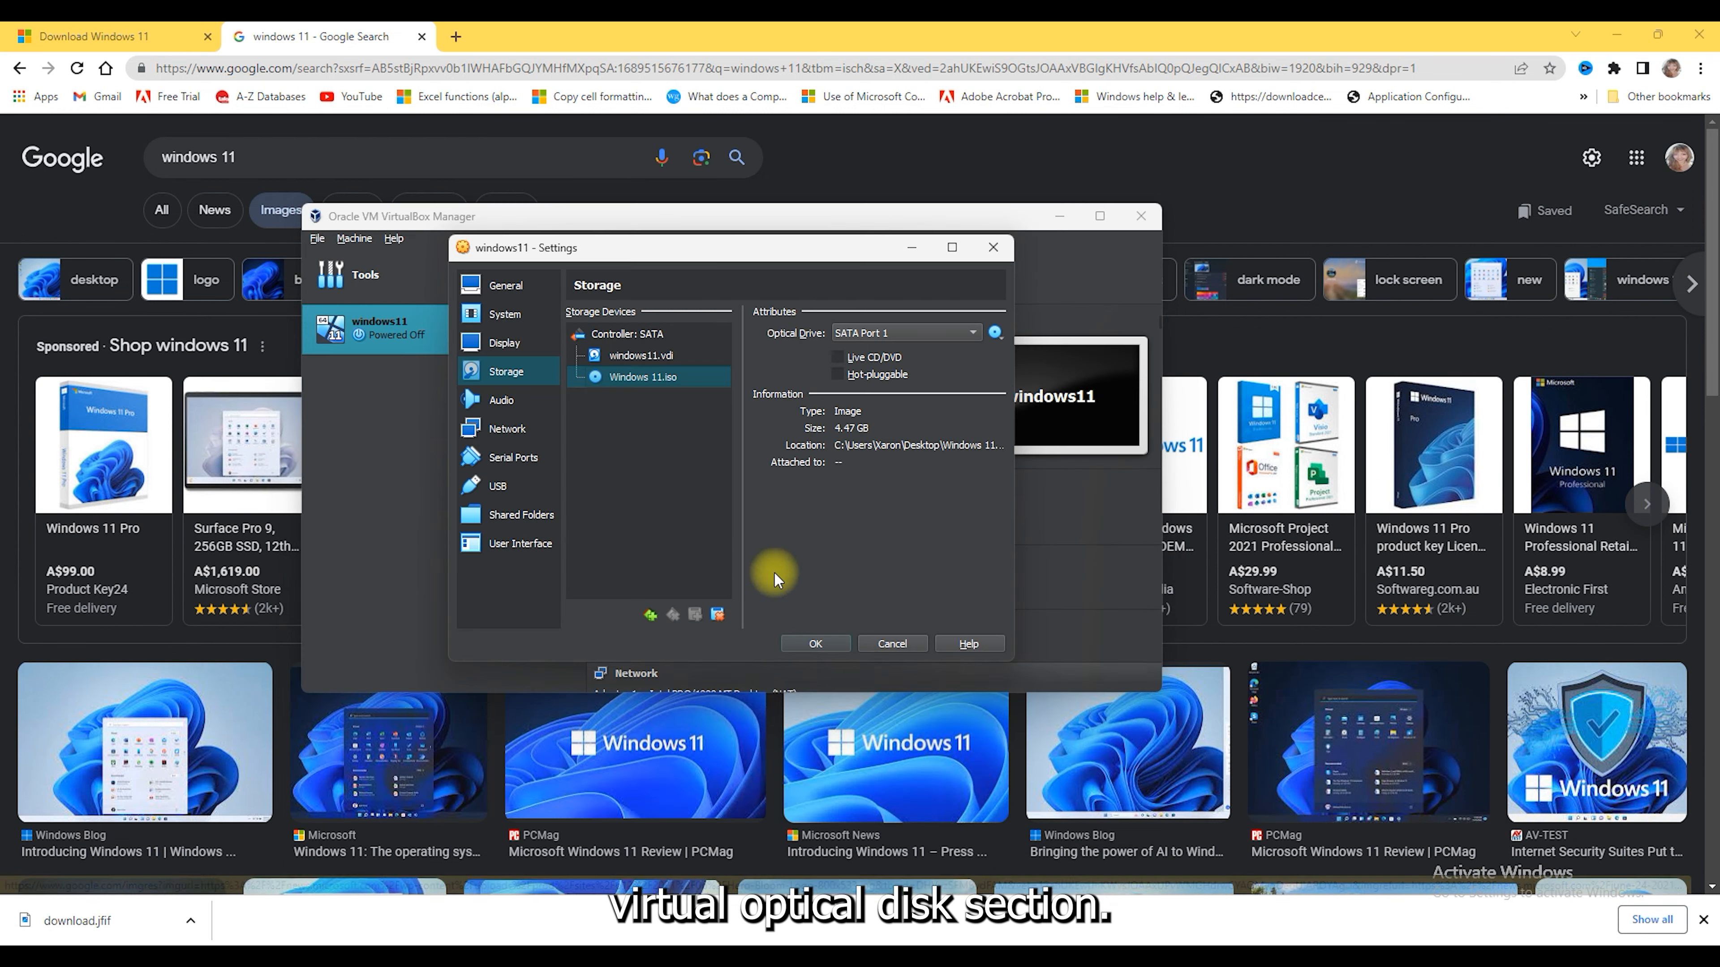
{"action": "left_click", "coordinate": [813, 642]}
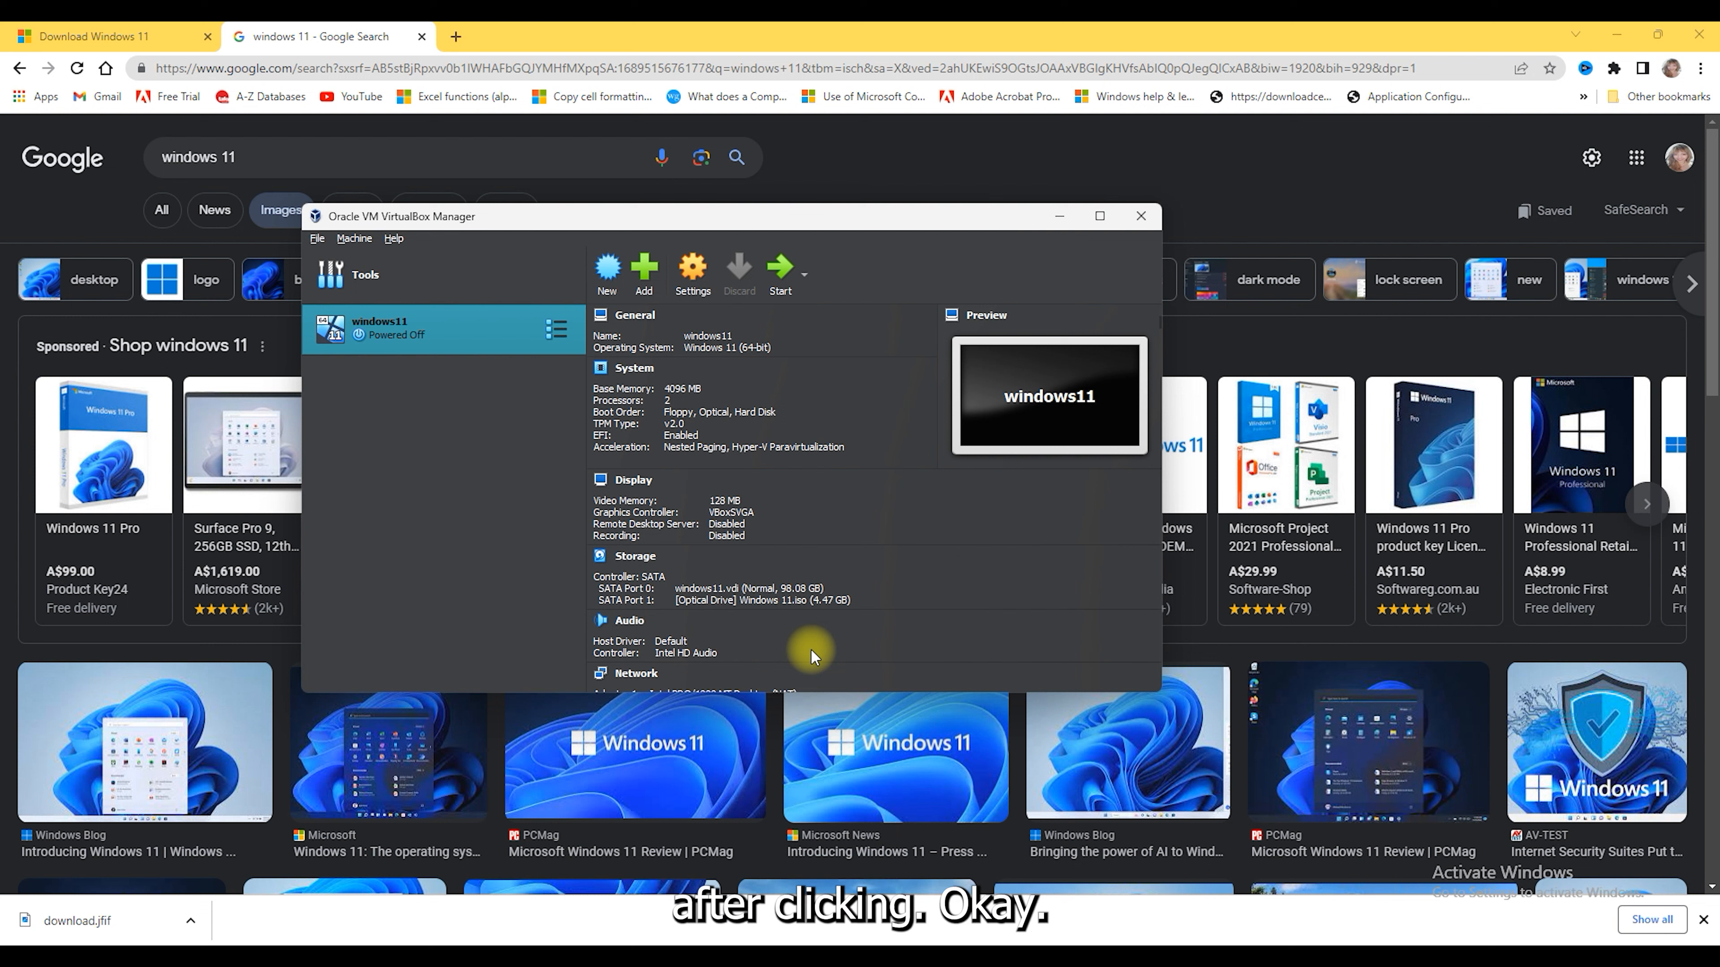
Step: Start the windows11 virtual machine in a maximized window and accept English (United States) and the US keyboard in Windows Setup
{"action": "left_click", "coordinate": [781, 271]}
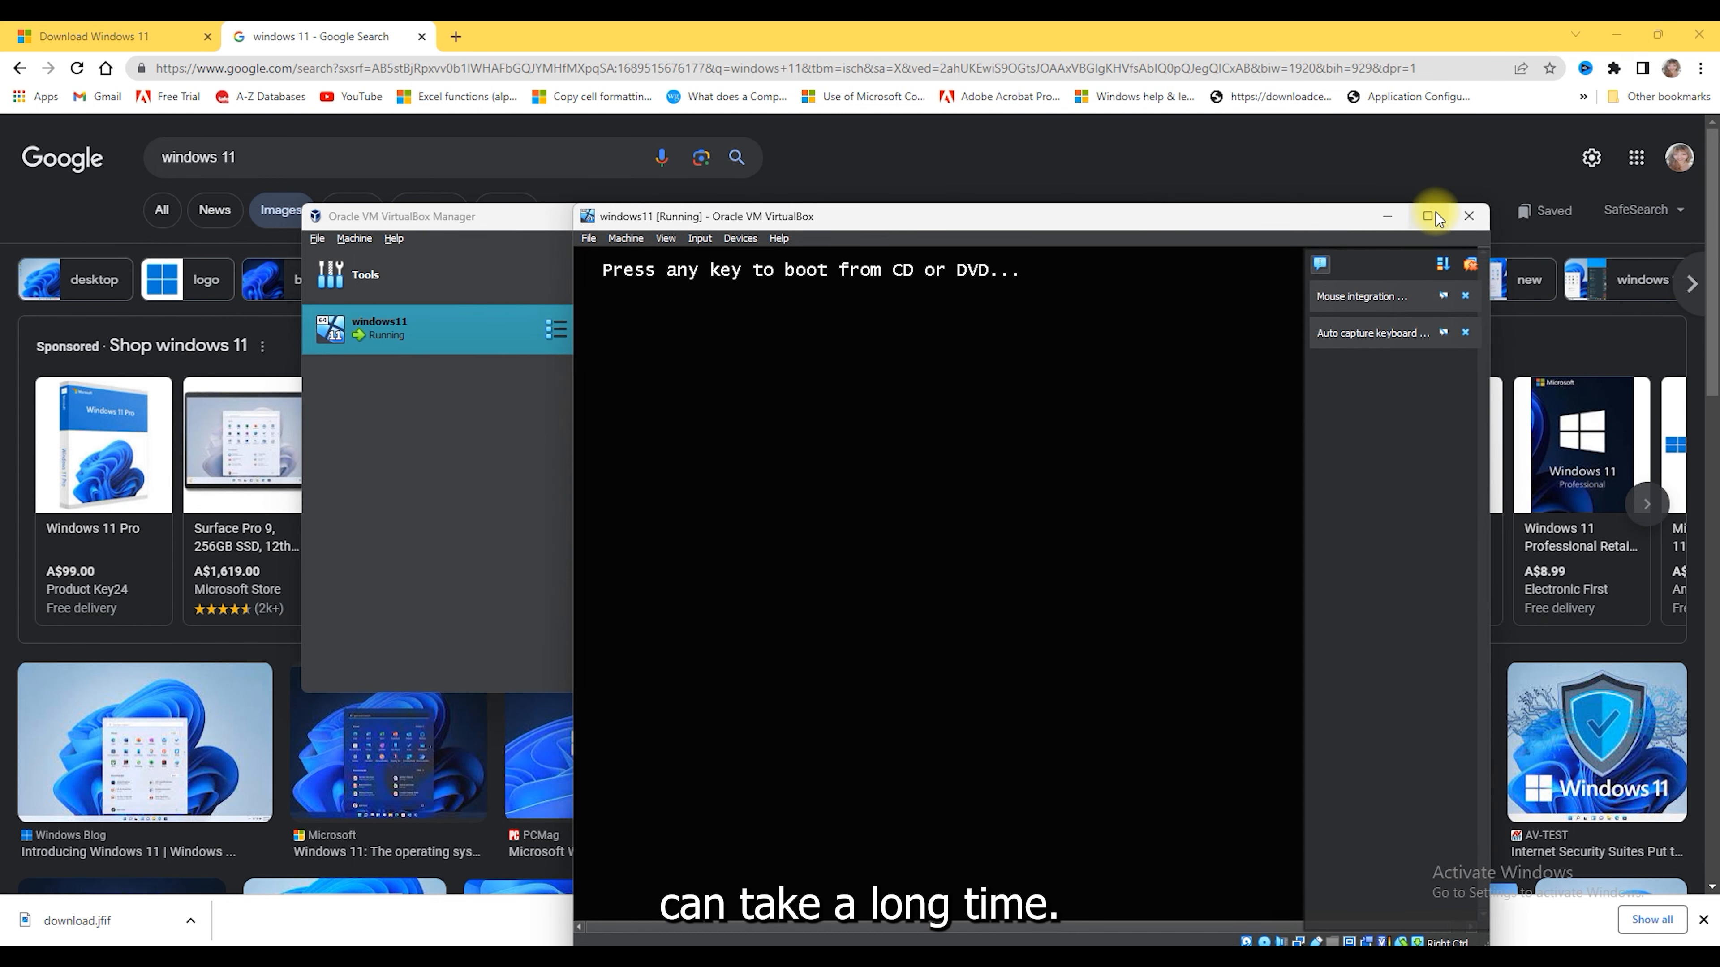
{"action": "left_click", "coordinate": [1427, 215]}
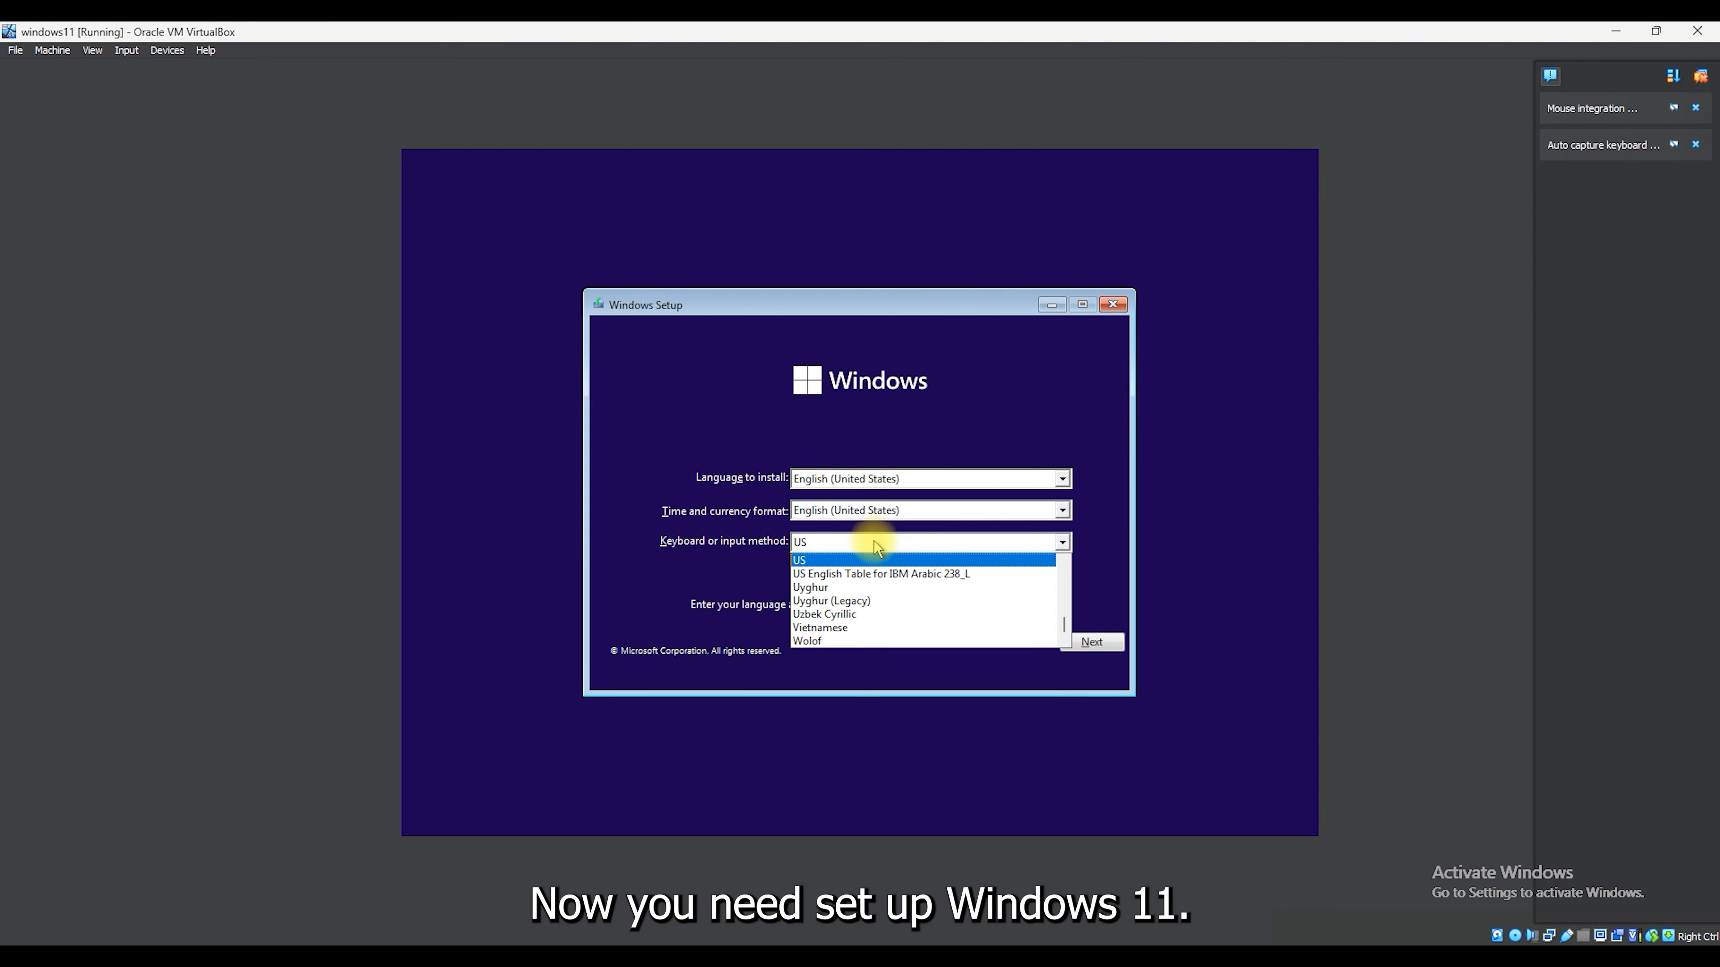
{"action": "left_click", "coordinate": [874, 542]}
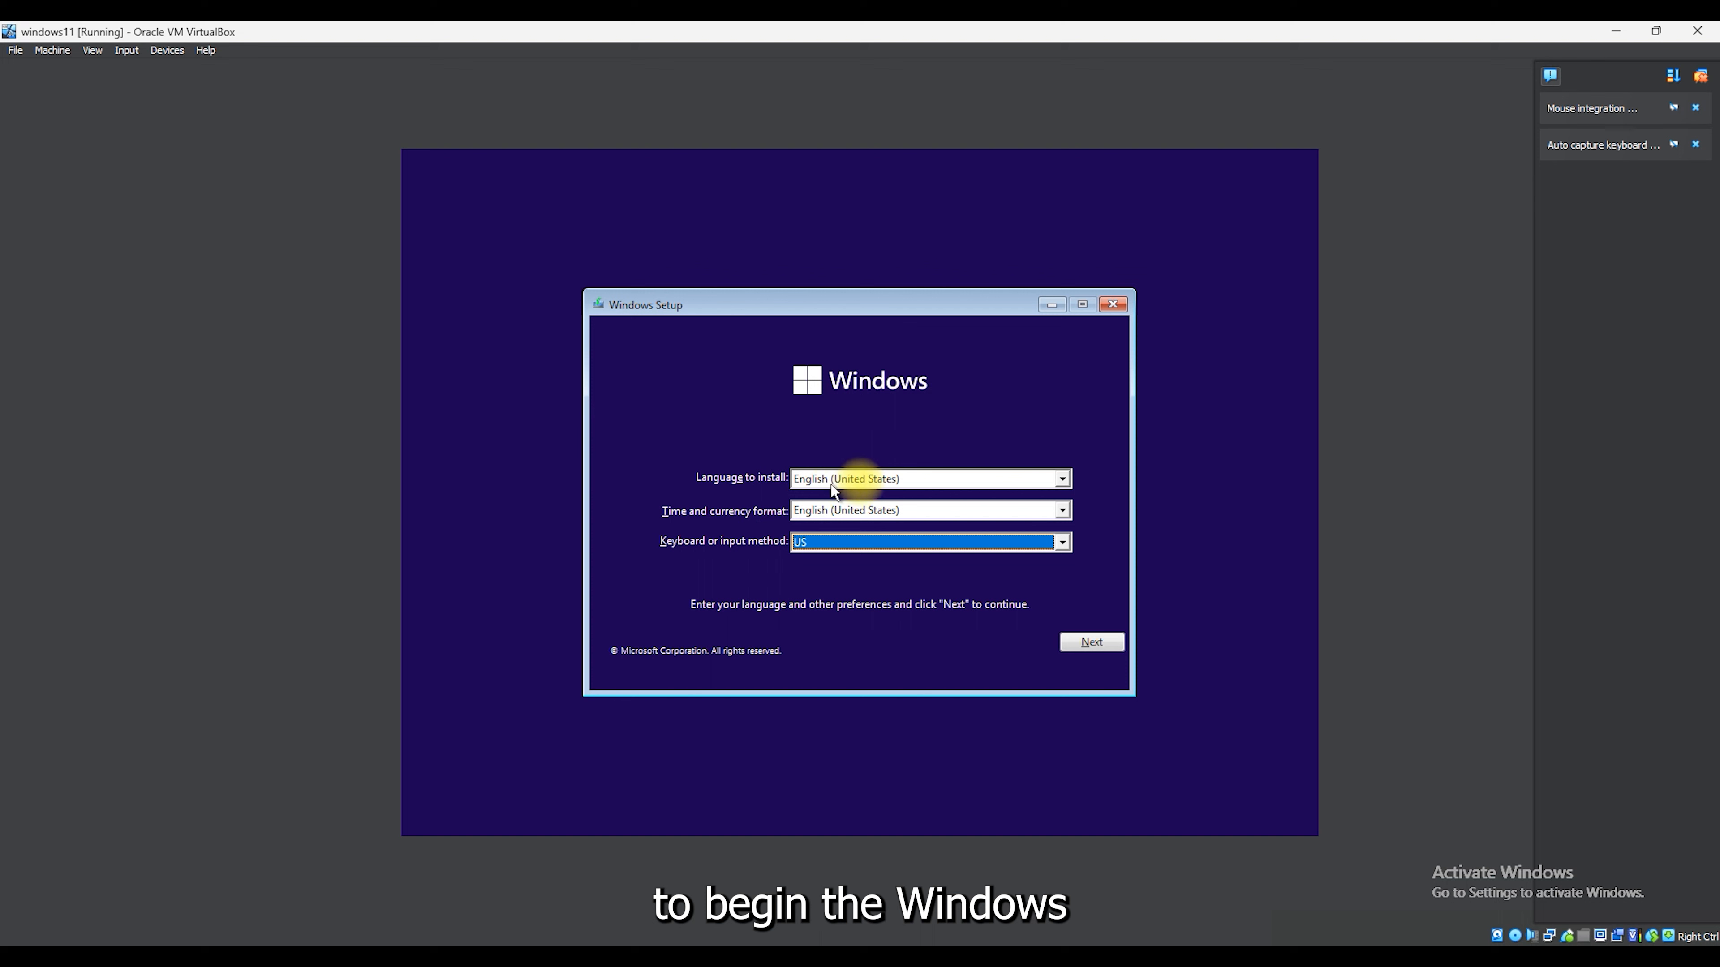
{"action": "left_click", "coordinate": [874, 541]}
{"action": "left_click", "coordinate": [874, 541]}
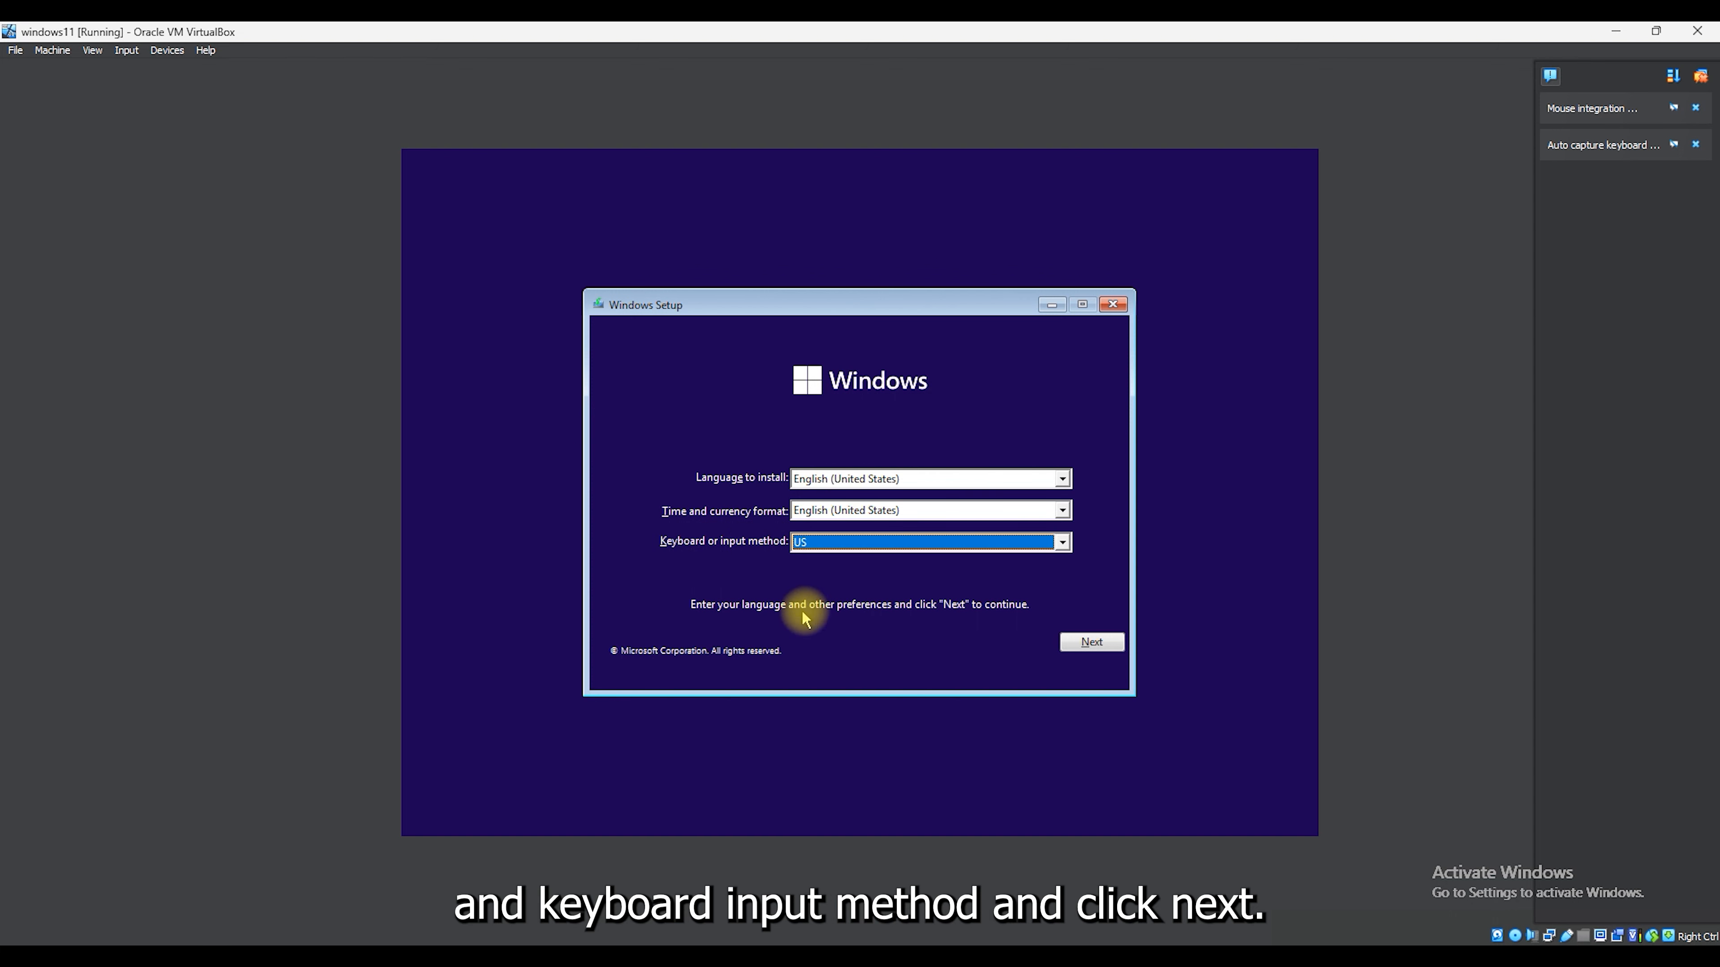
{"action": "left_click", "coordinate": [1096, 641]}
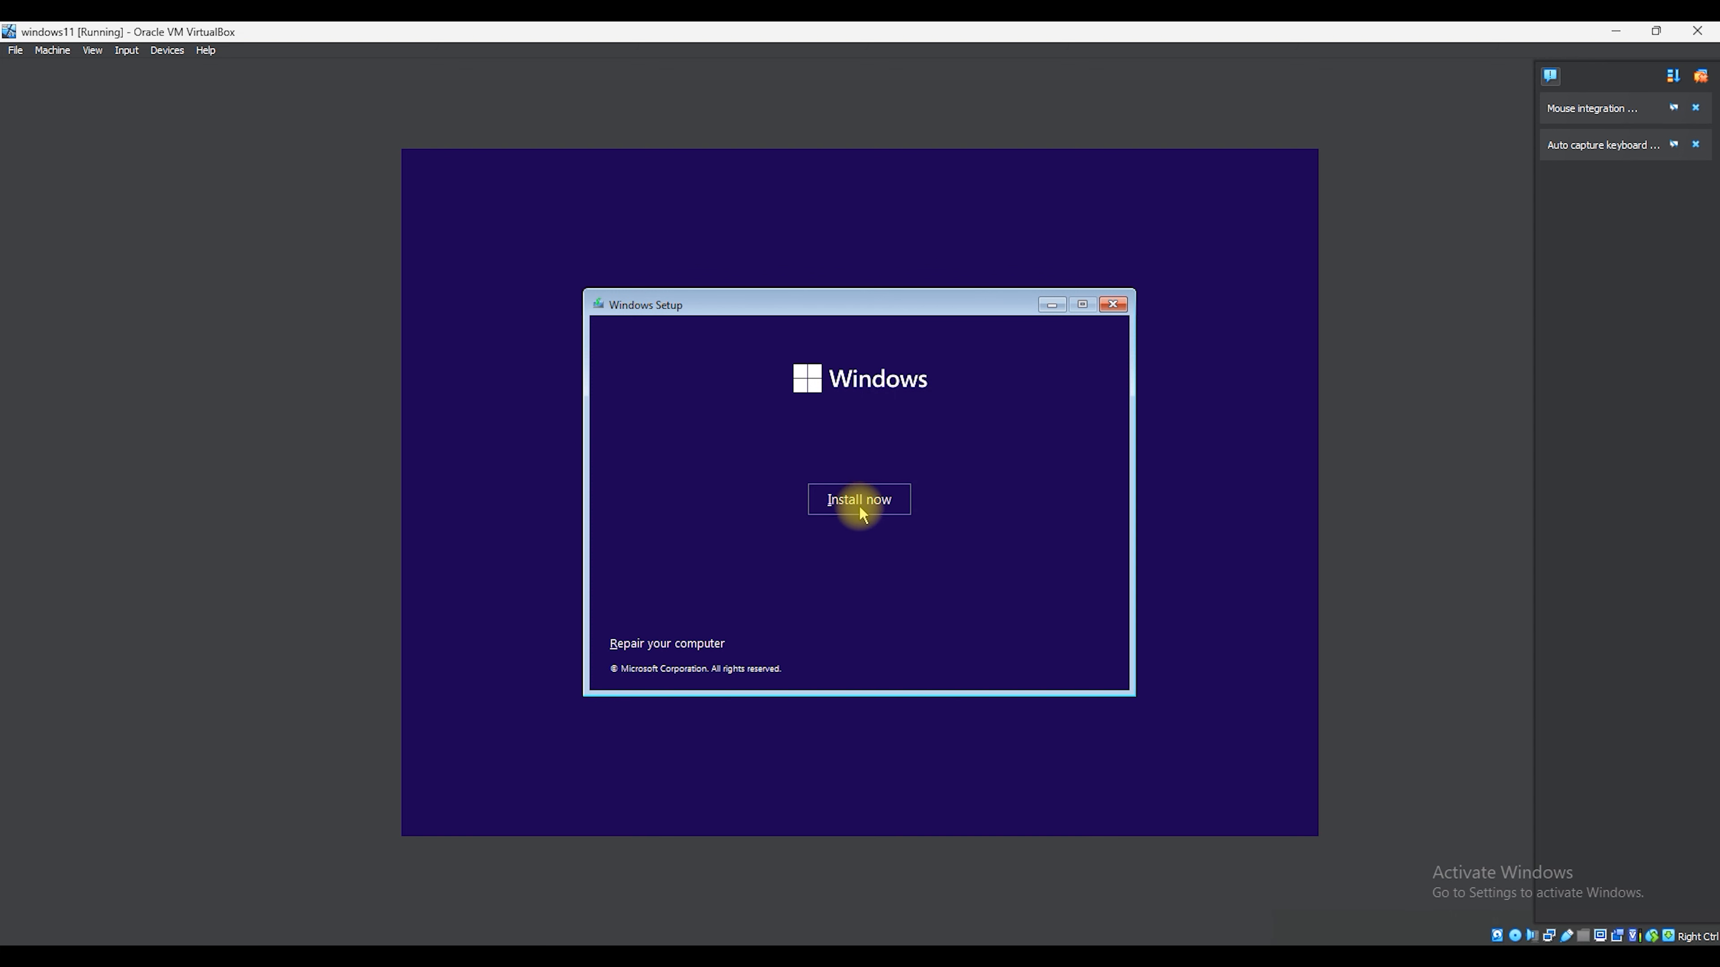
Step: Begin the Windows installation and continue without a product key
{"action": "left_click", "coordinate": [872, 502]}
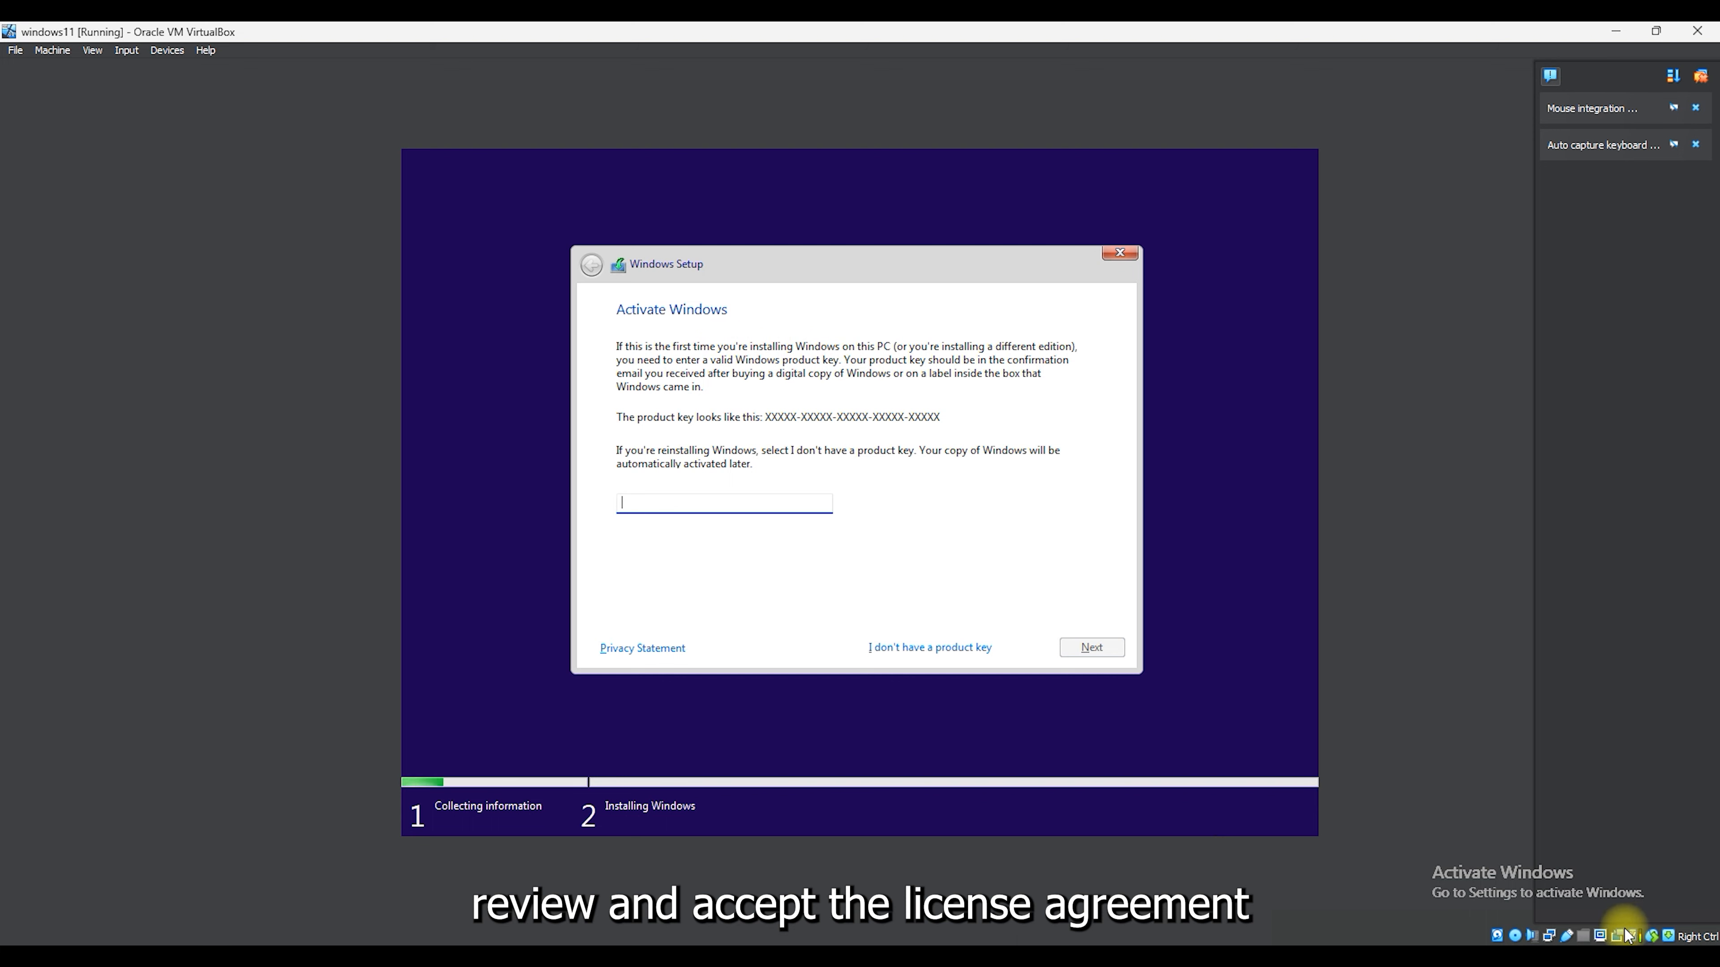
{"action": "left_click", "coordinate": [922, 649]}
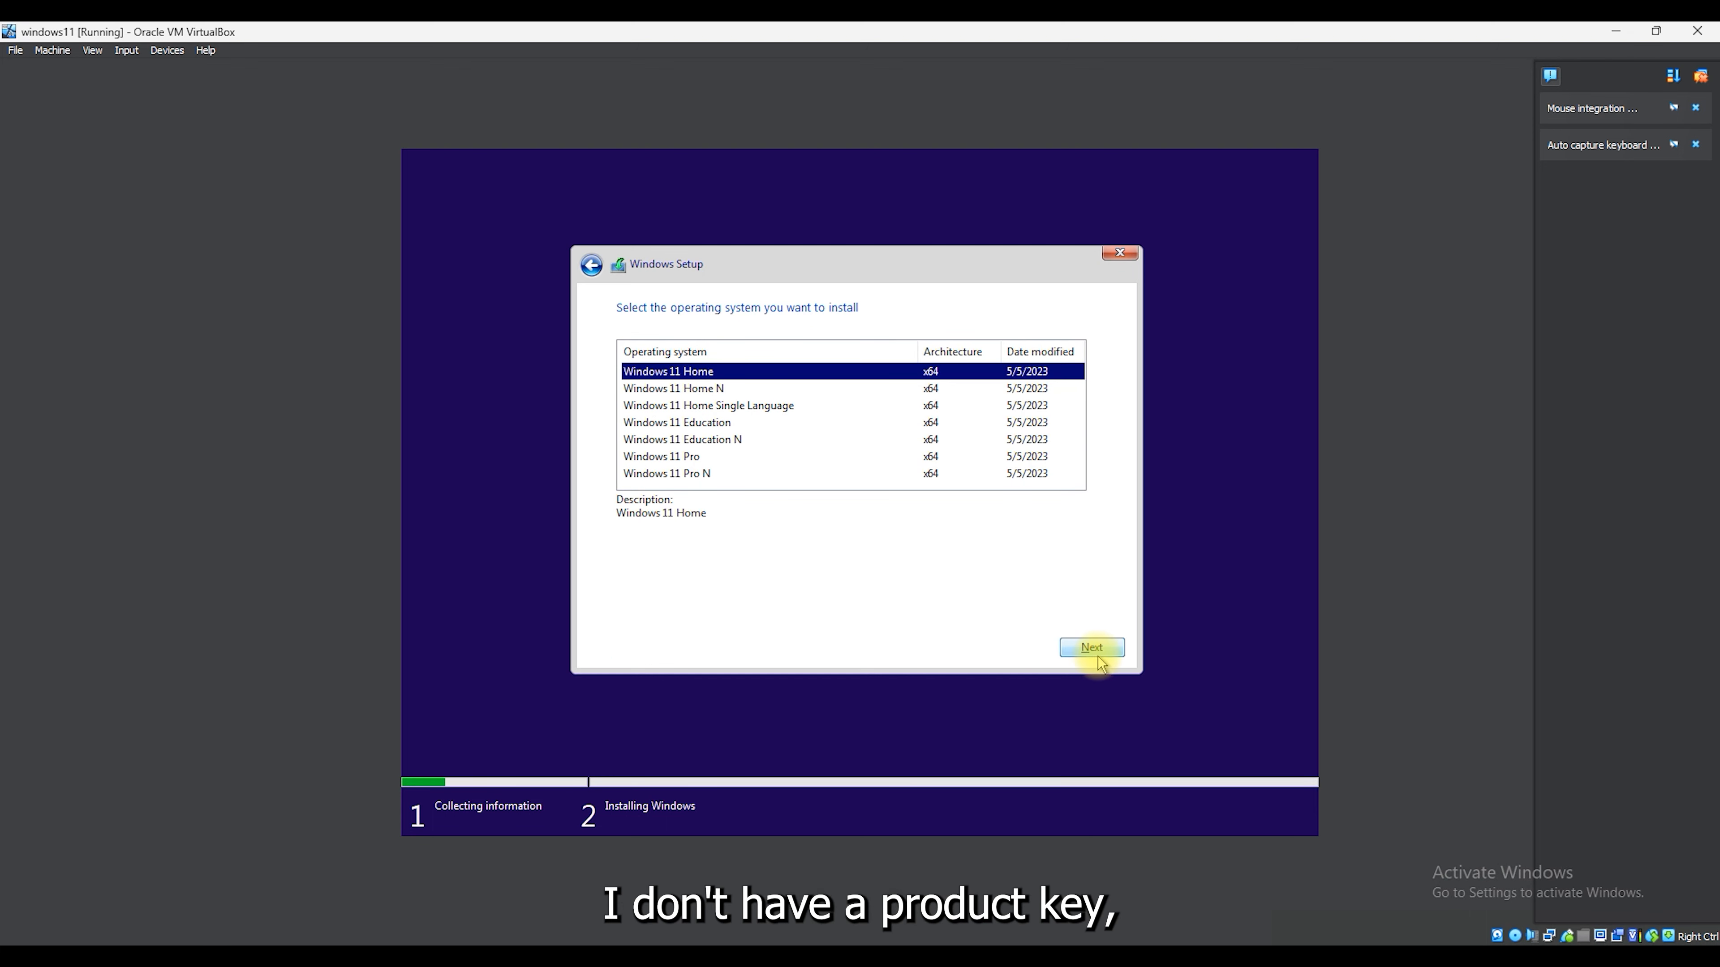